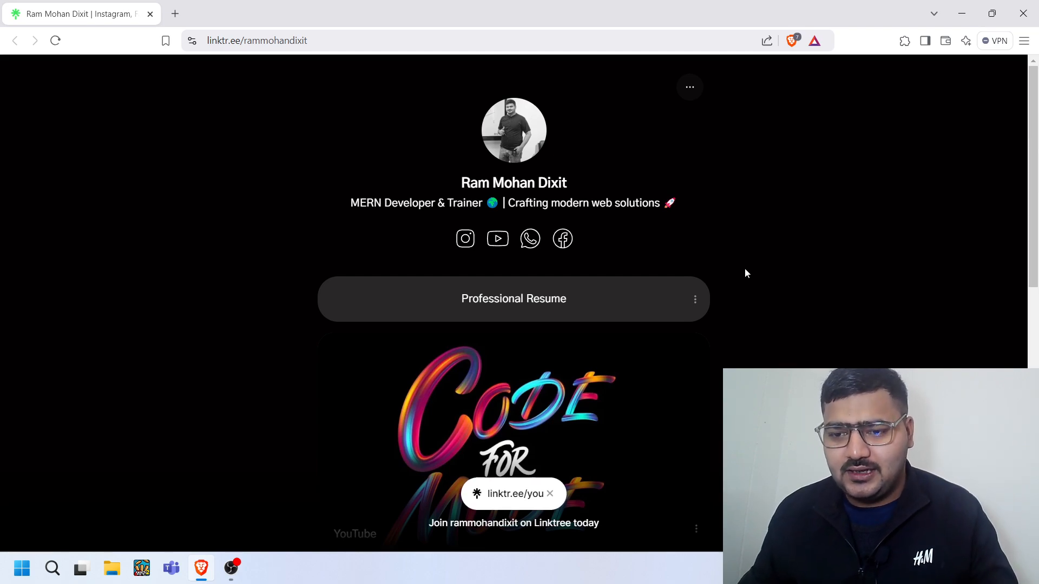
Examine the sample Linktree profile page, from its social icons down to the last link.
scroll(704, 375, "down", 4)
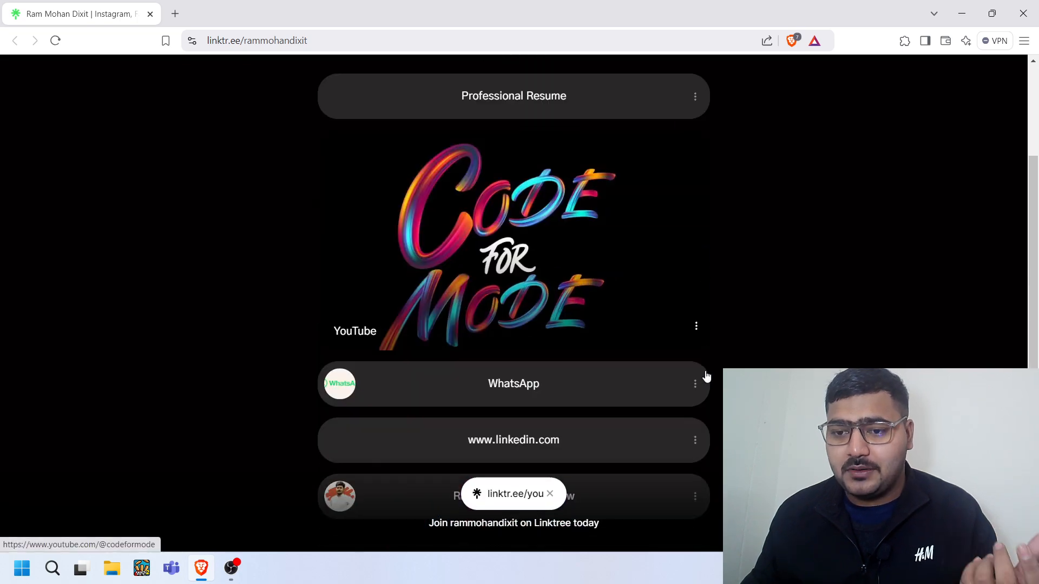
scroll(705, 376, "down", 3)
scroll(705, 375, "down", 4)
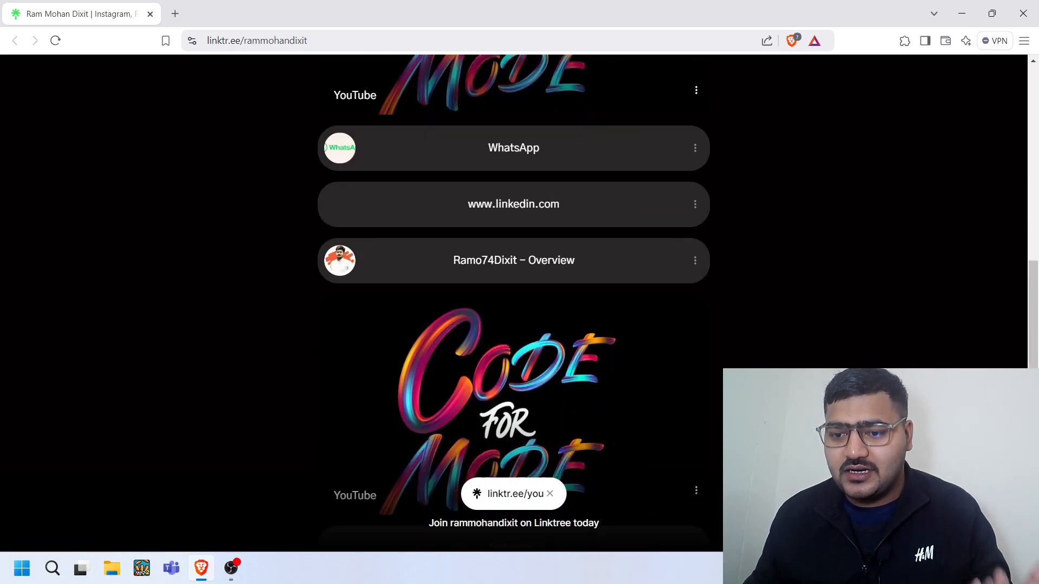
scroll(706, 375, "down", 1)
scroll(705, 375, "up", 12)
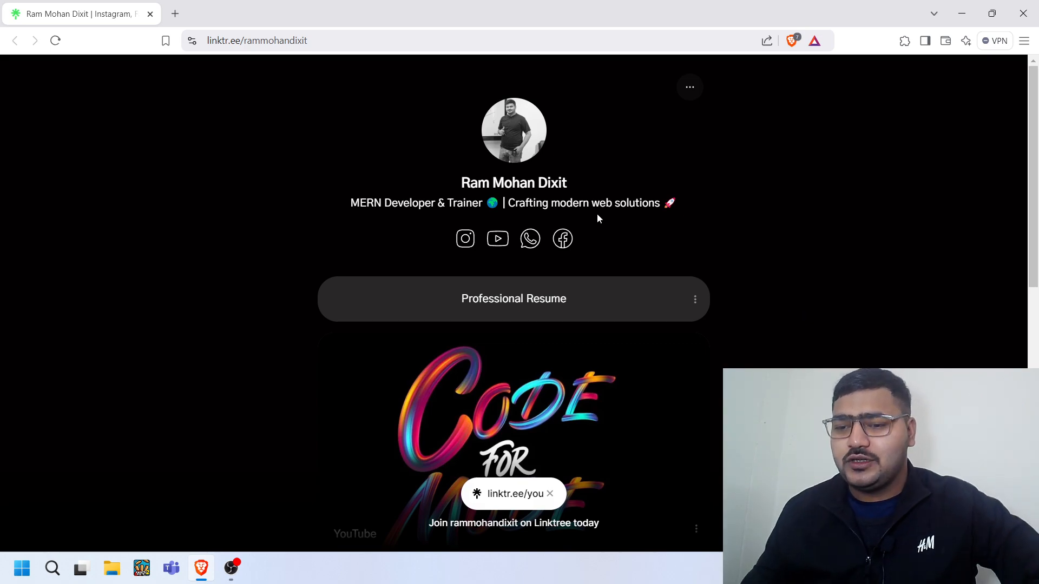
scroll(605, 253, "down", 1)
scroll(681, 339, "down", 10)
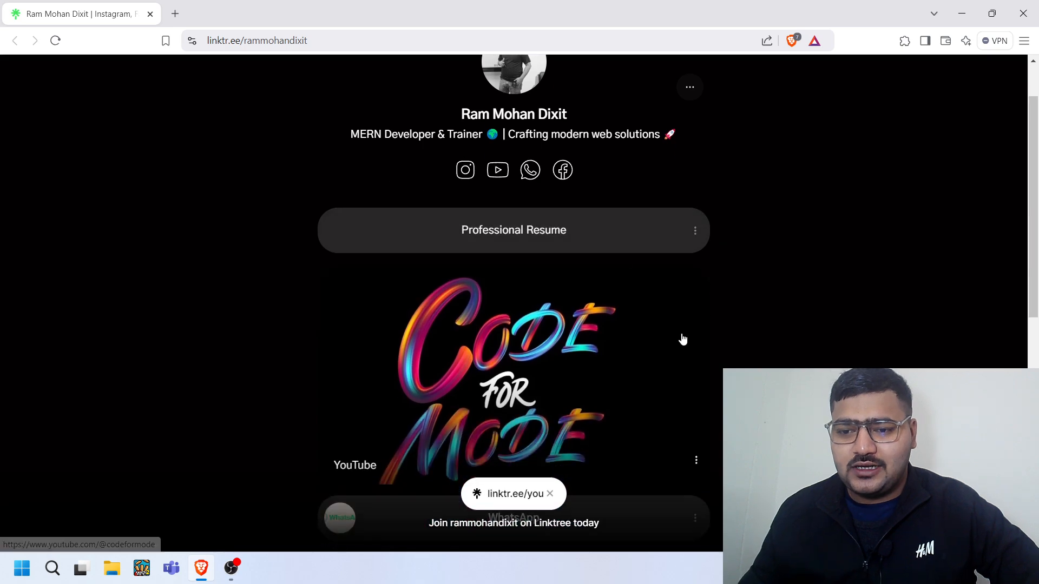
scroll(687, 353, "up", 7)
scroll(517, 156, "up", 3)
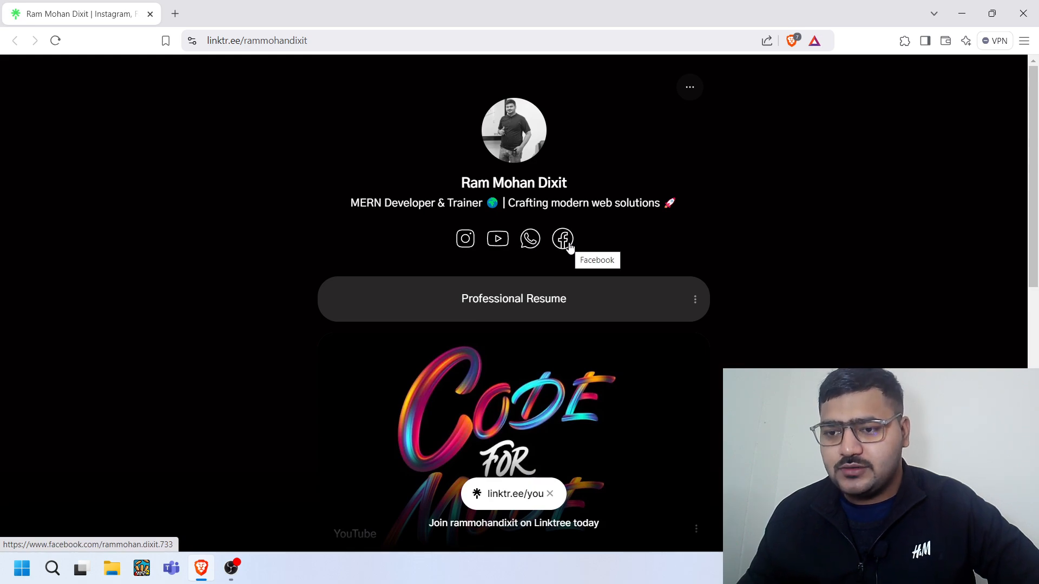
Open the Professional Resume and LinkedIn links from the sample Linktree profile.
scroll(555, 226, "down", 1)
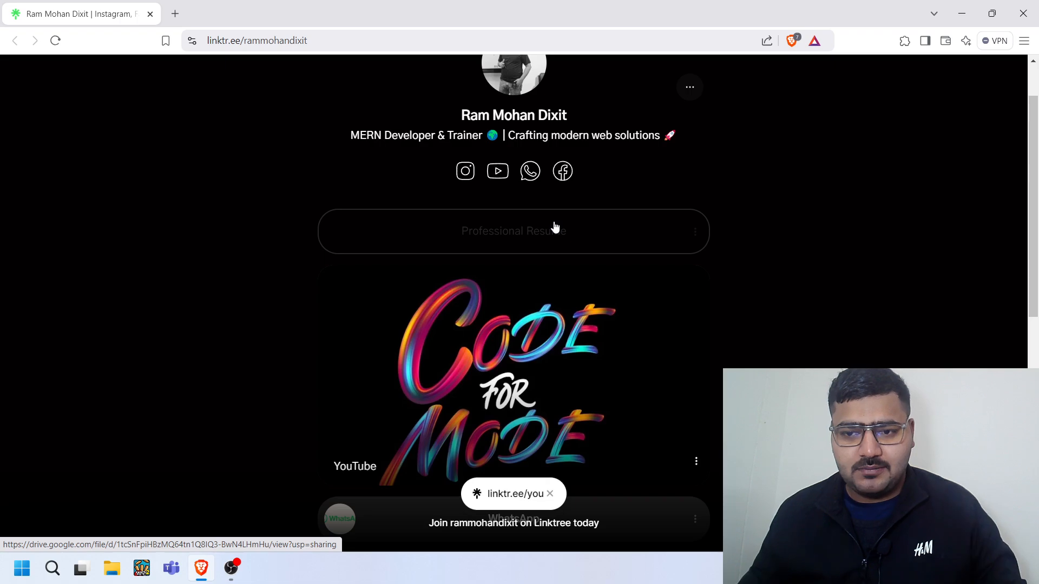
left_click(555, 226)
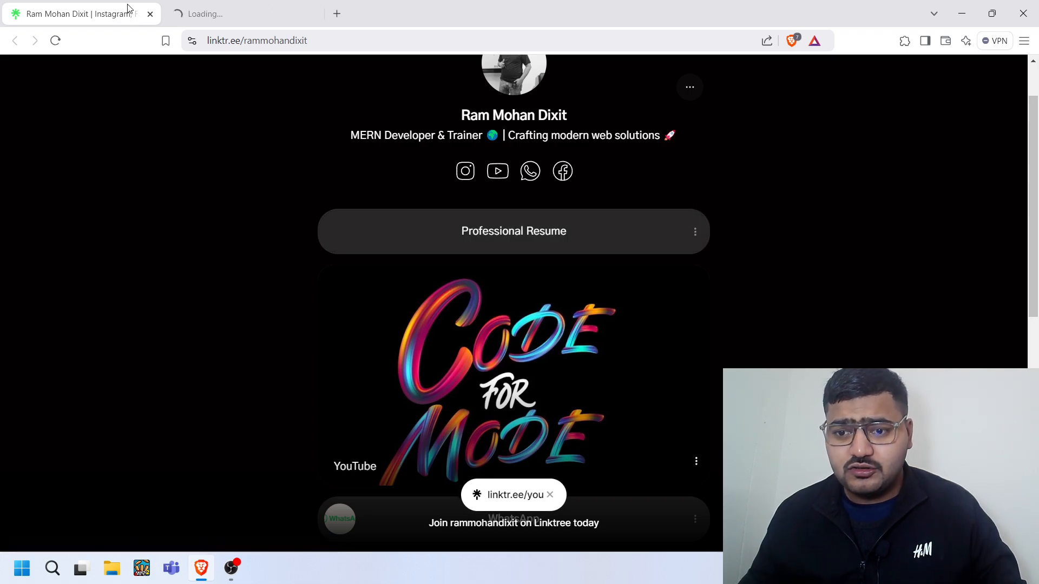
scroll(498, 294, "down", 3)
left_click(500, 307)
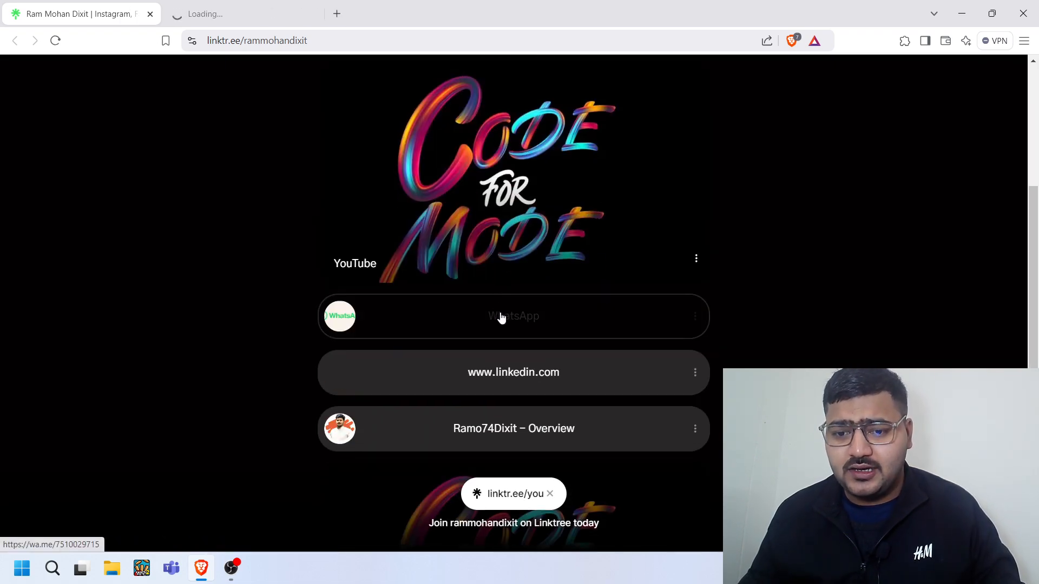
scroll(501, 318, "down", 2)
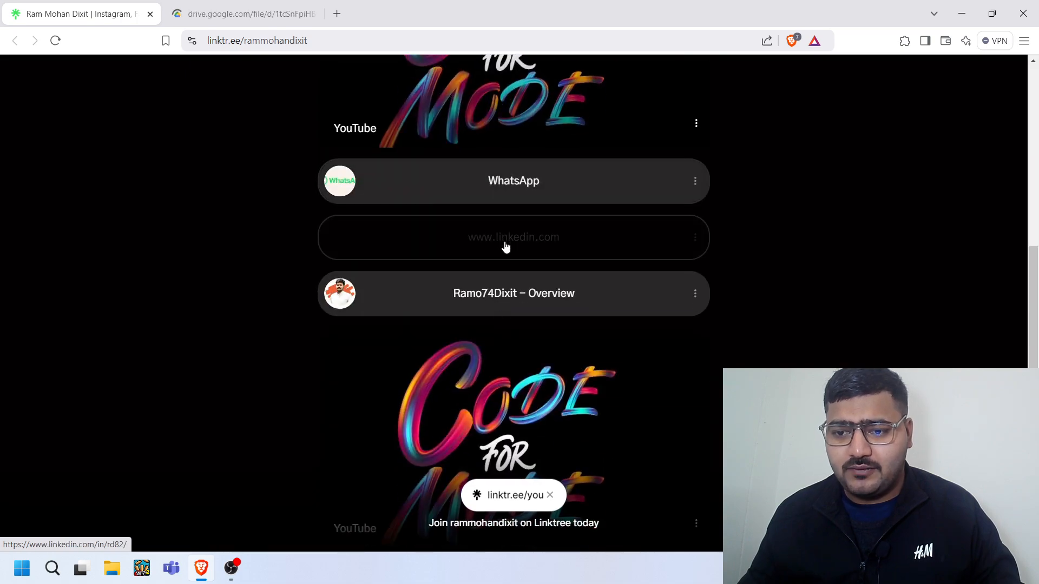
left_click(505, 246)
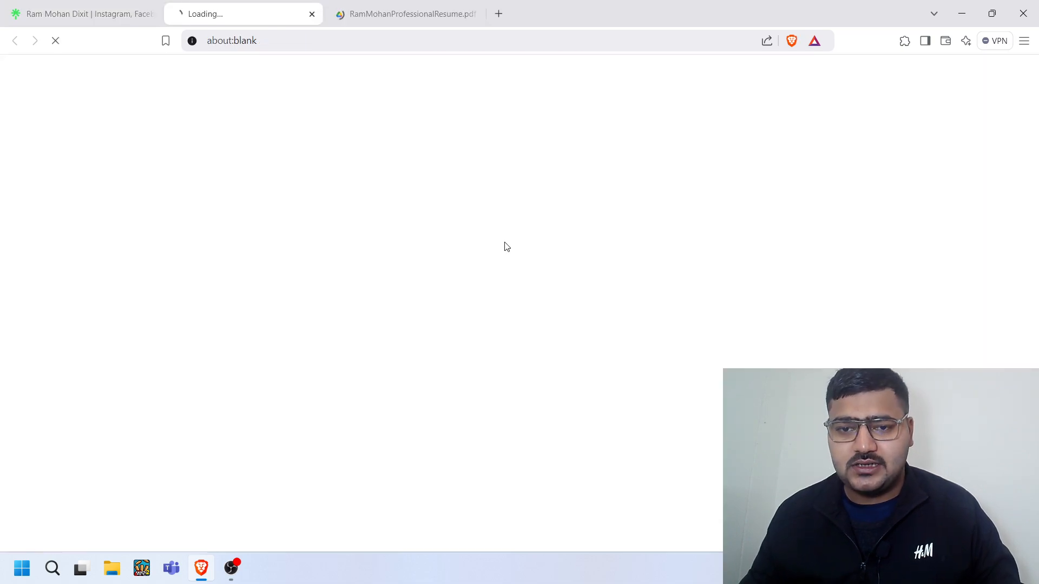
Look over the resume PDF and check the LinkedIn page in their tabs.
left_click(385, 8)
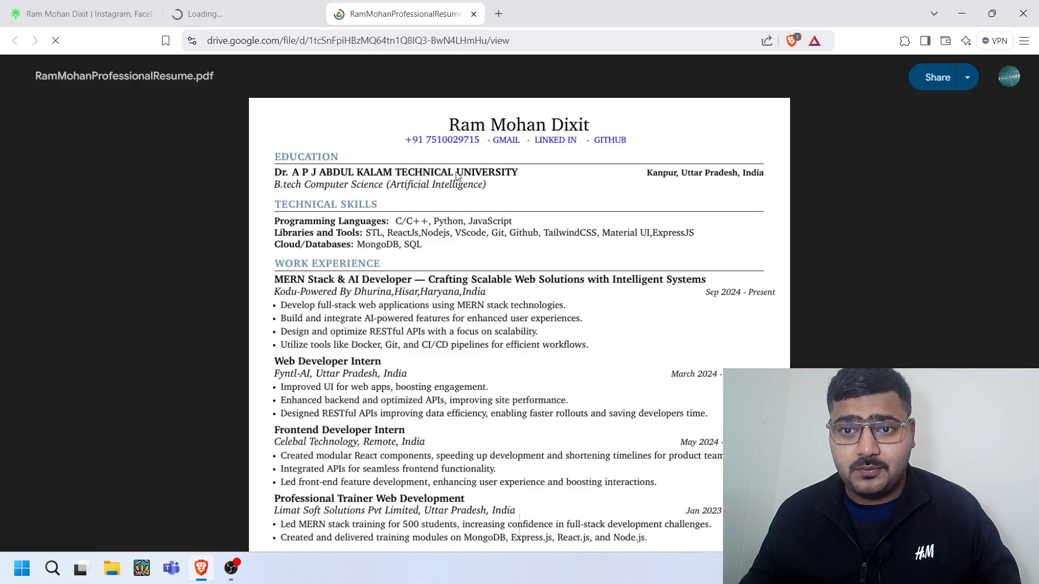
scroll(458, 175, "down", 1)
scroll(457, 174, "up", 5)
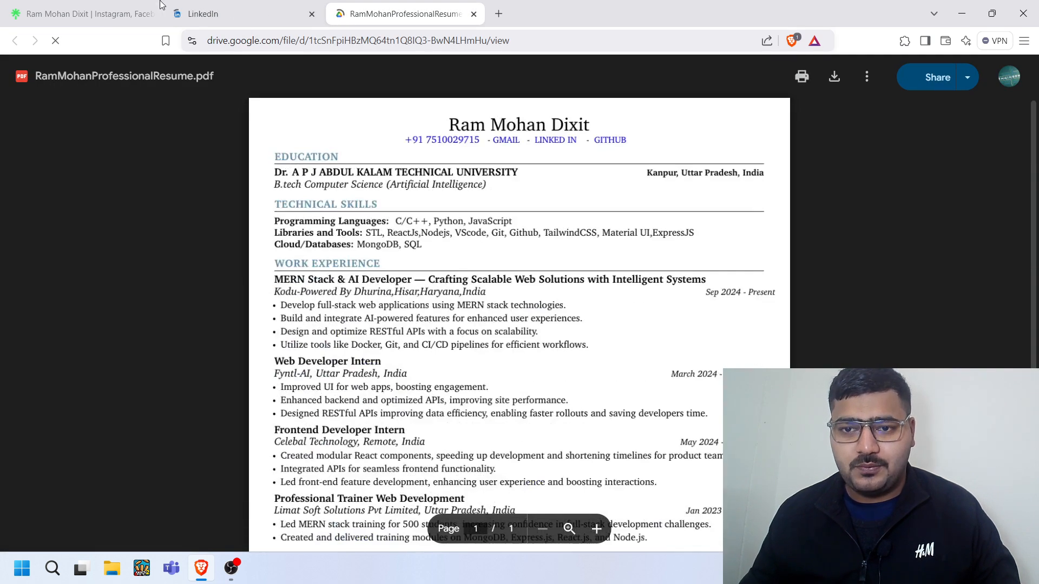
left_click(236, 6)
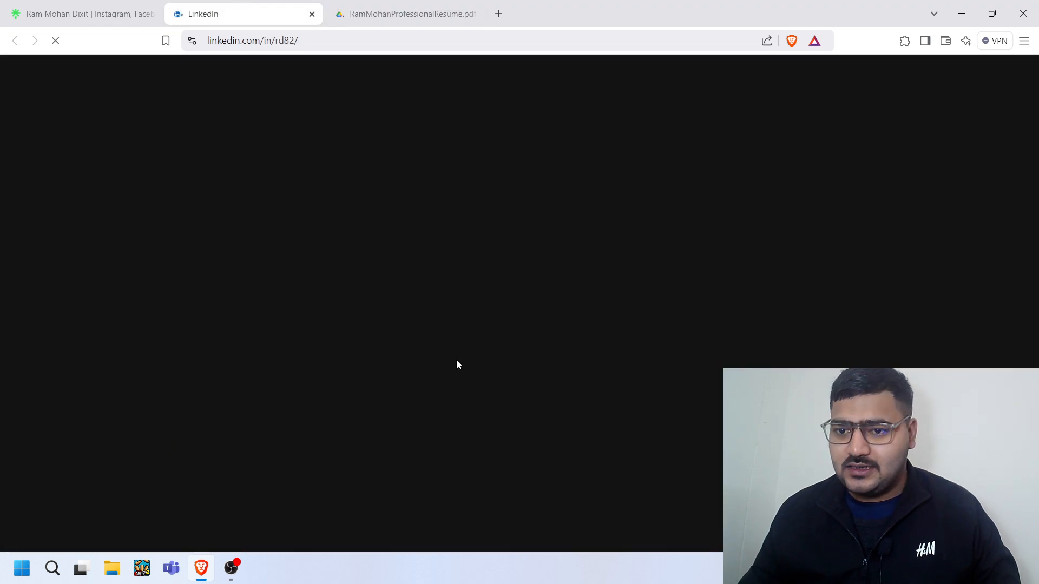
Open the Instagram link from the sample Linktree profile, look over the Instagram account, and return to the profile.
left_click(88, 12)
scroll(454, 303, "down", 3)
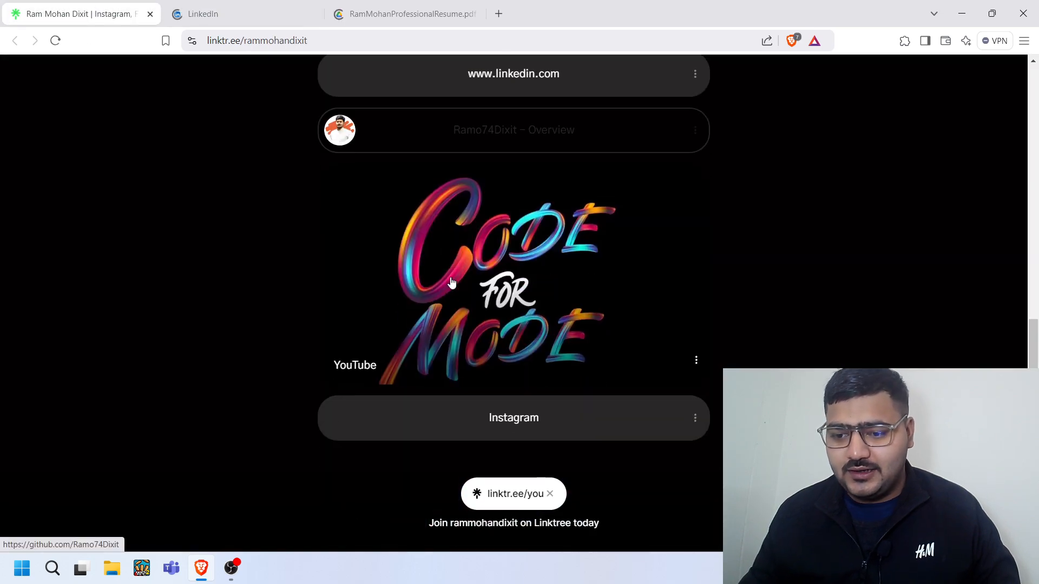
left_click(487, 423)
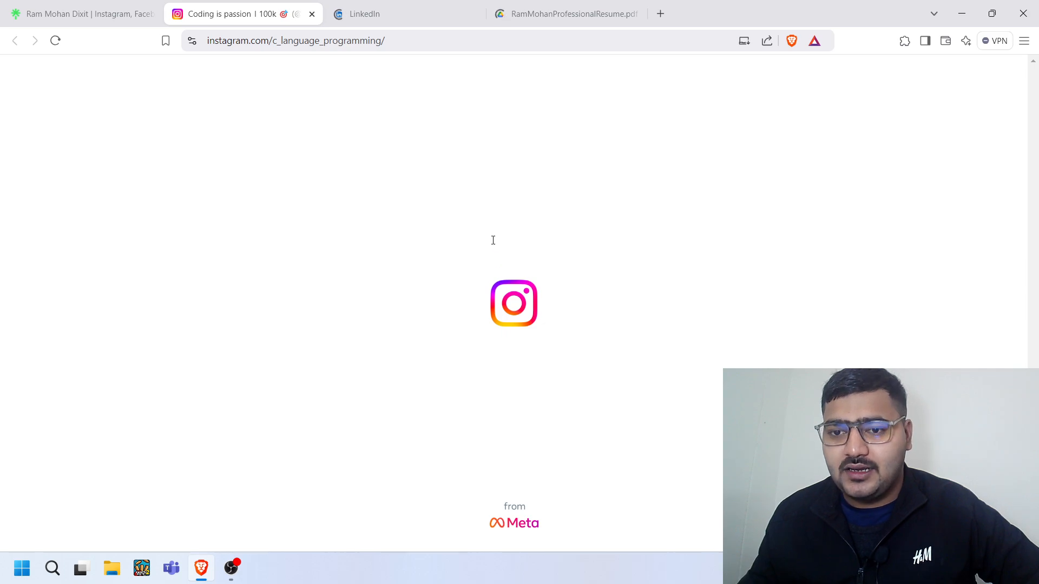
scroll(617, 167, "down", 2)
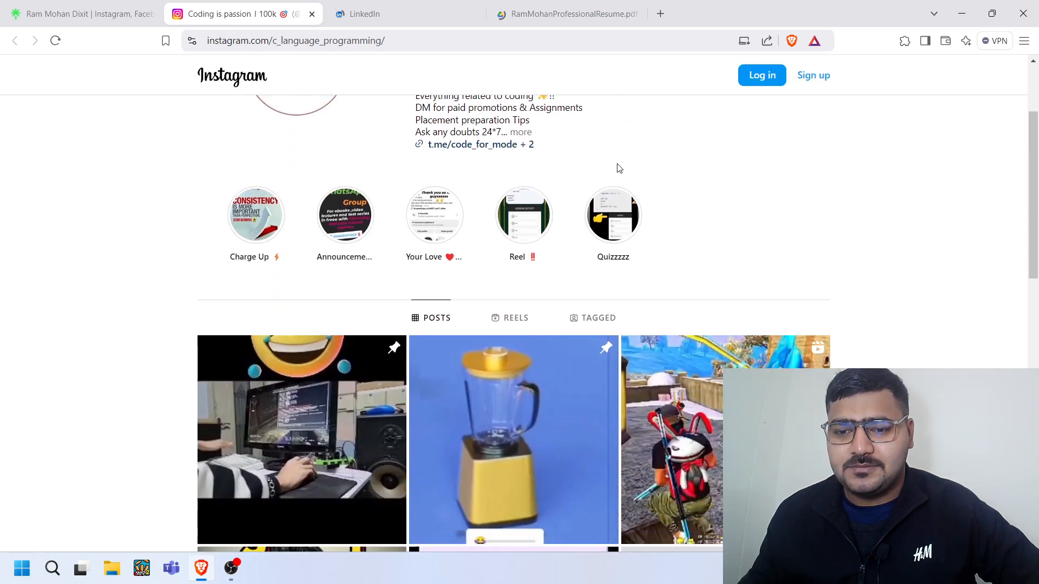
scroll(618, 168, "up", 2)
left_click(118, 17)
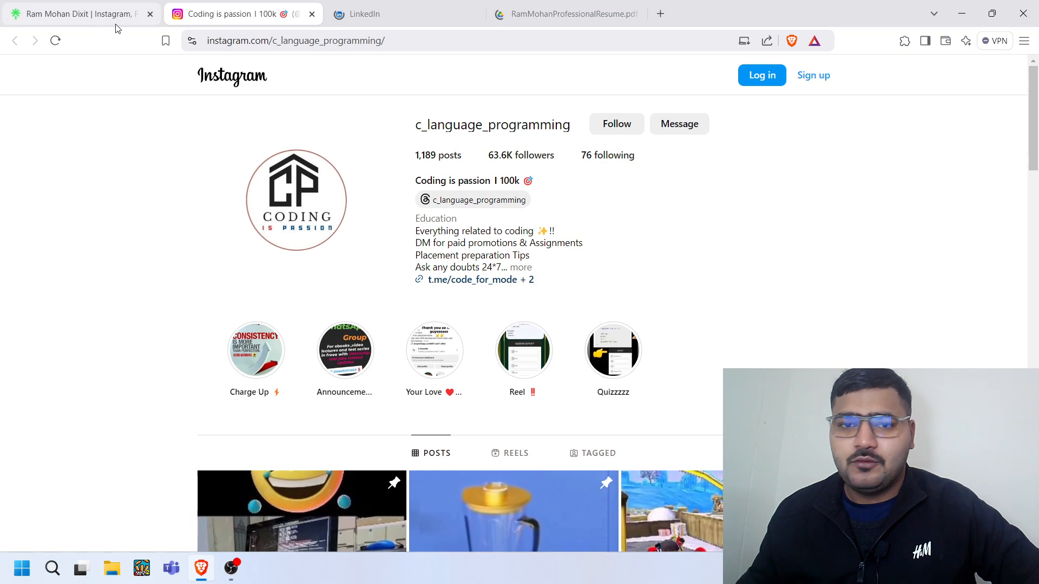
scroll(640, 155, "up", 5)
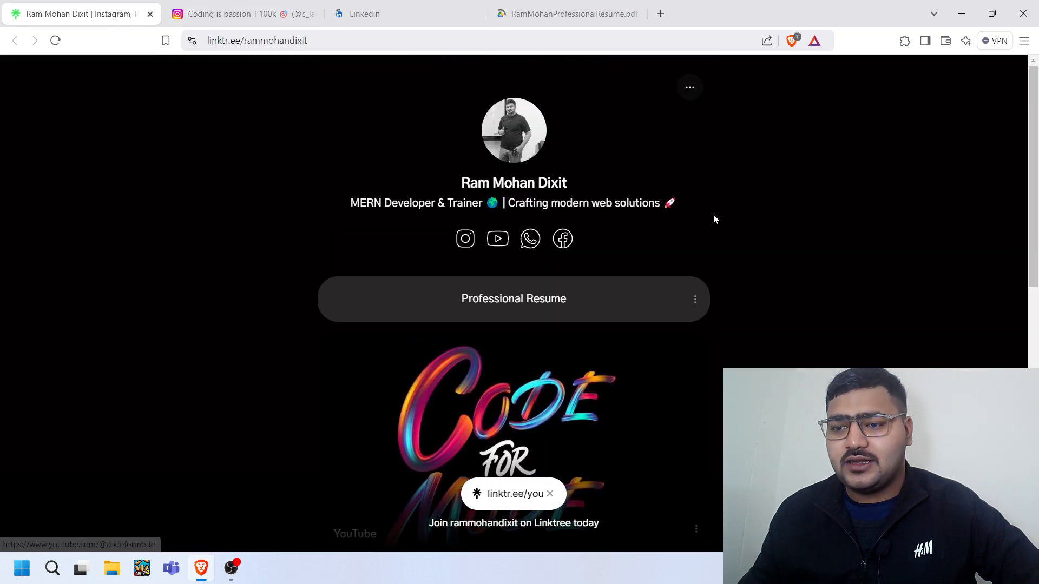
Open the Linktree homepage at linktr.ee in a new tab.
left_click(660, 13)
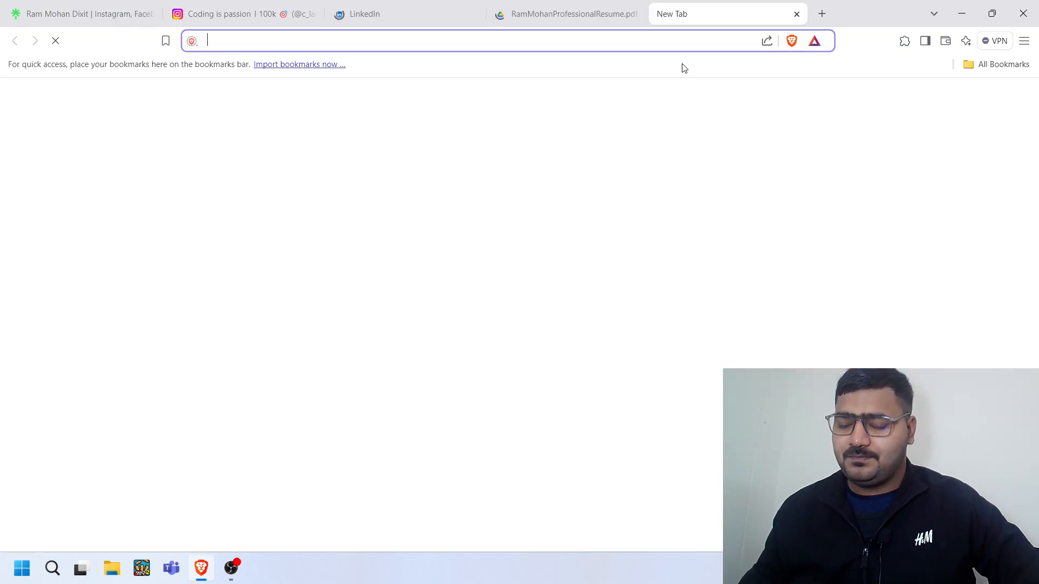
type("linker")
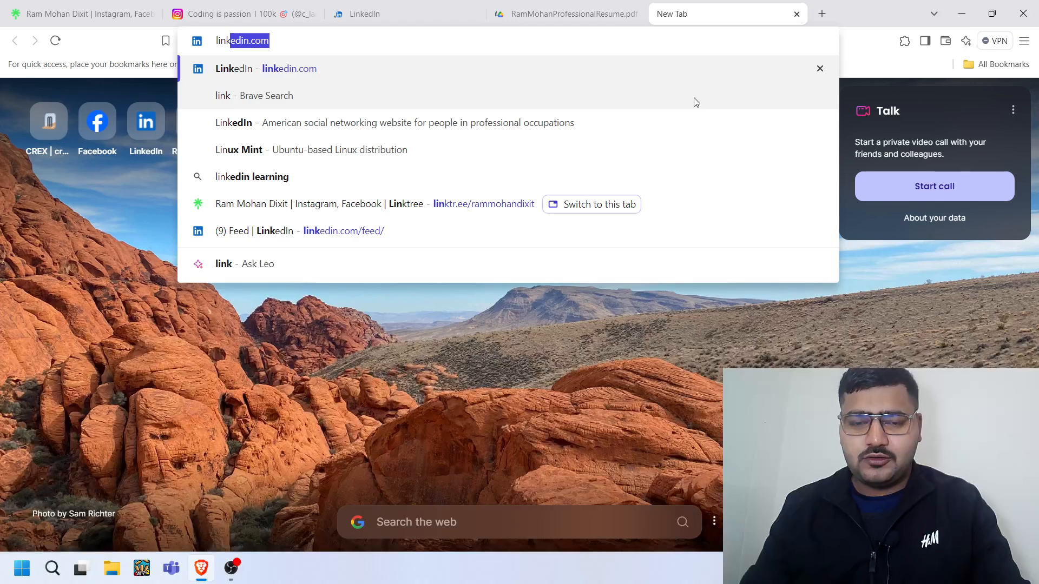
key("BackSpace")
key("BackSpace")
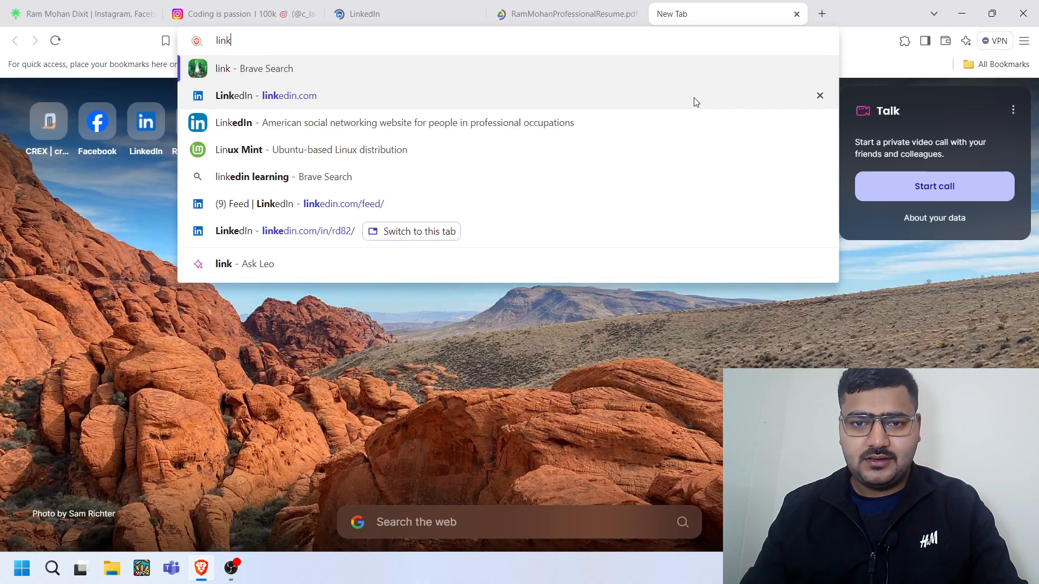
type("rtree")
key("Return")
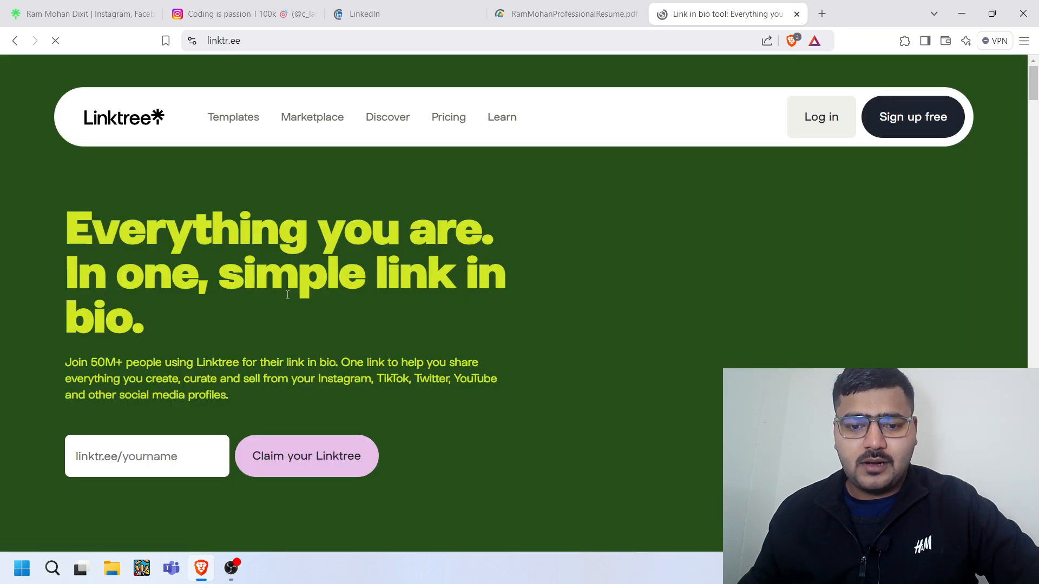
Try to claim a custom Linktree address on the homepage with the desired username.
scroll(287, 379, "down", 5)
scroll(273, 260, "up", 1)
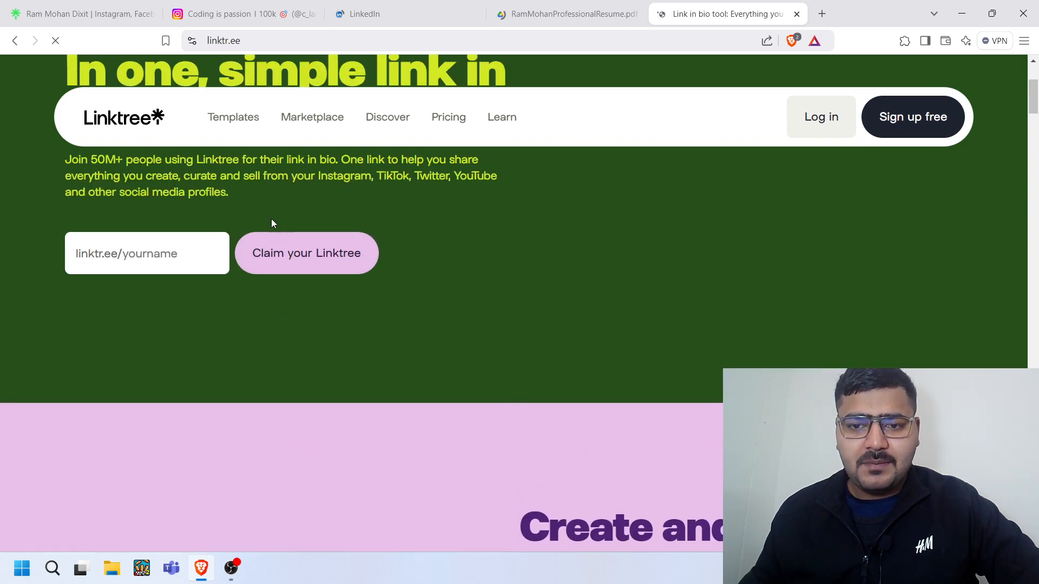
left_click(178, 254)
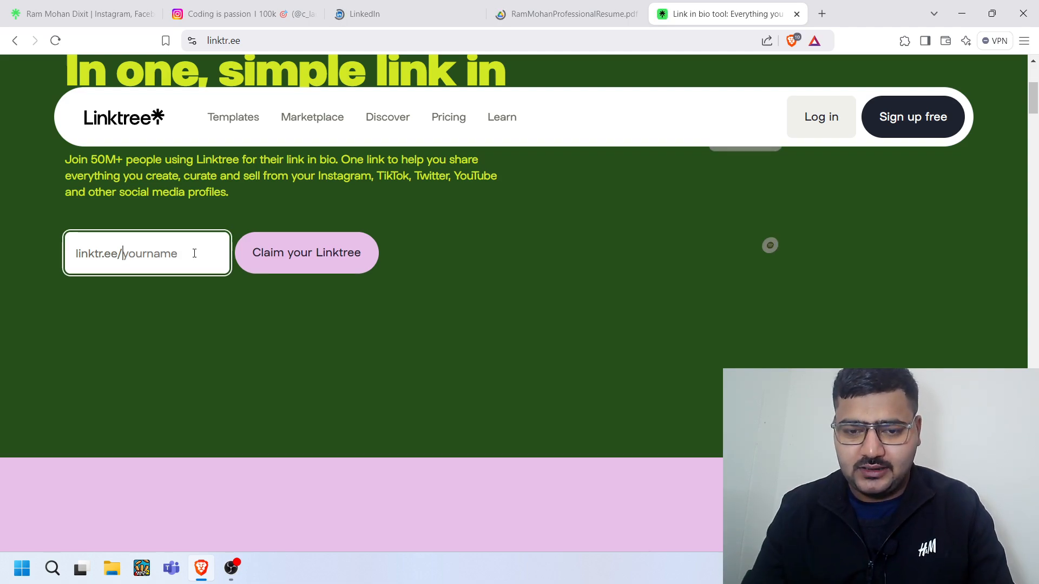
type("ramodix")
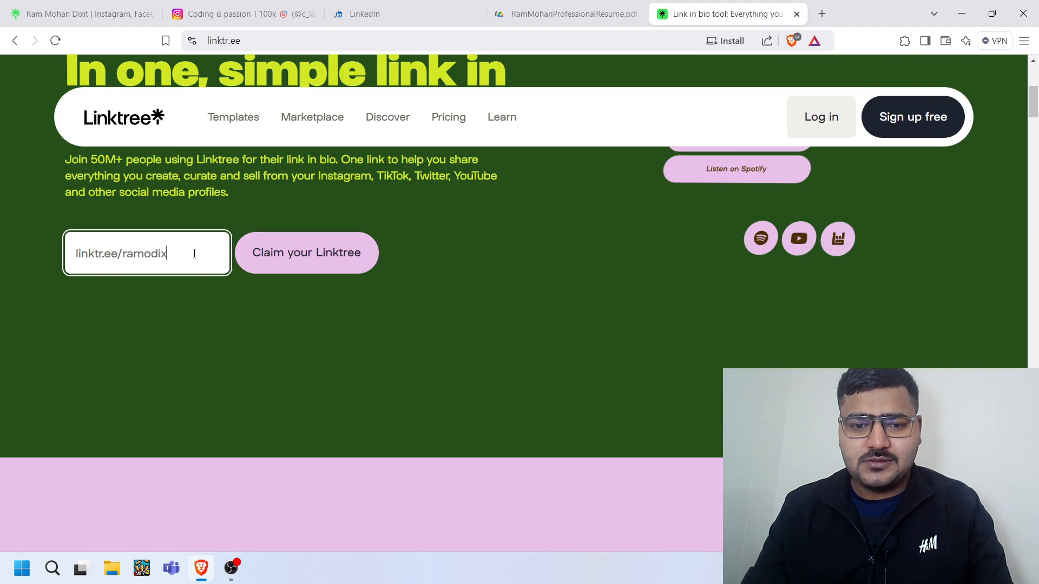
type("it76")
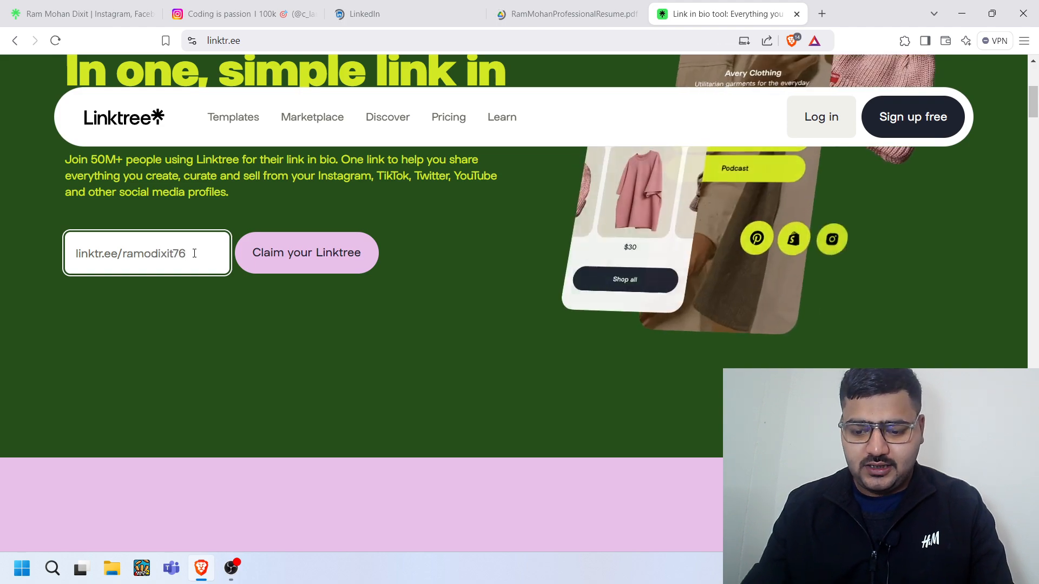
left_click(369, 254)
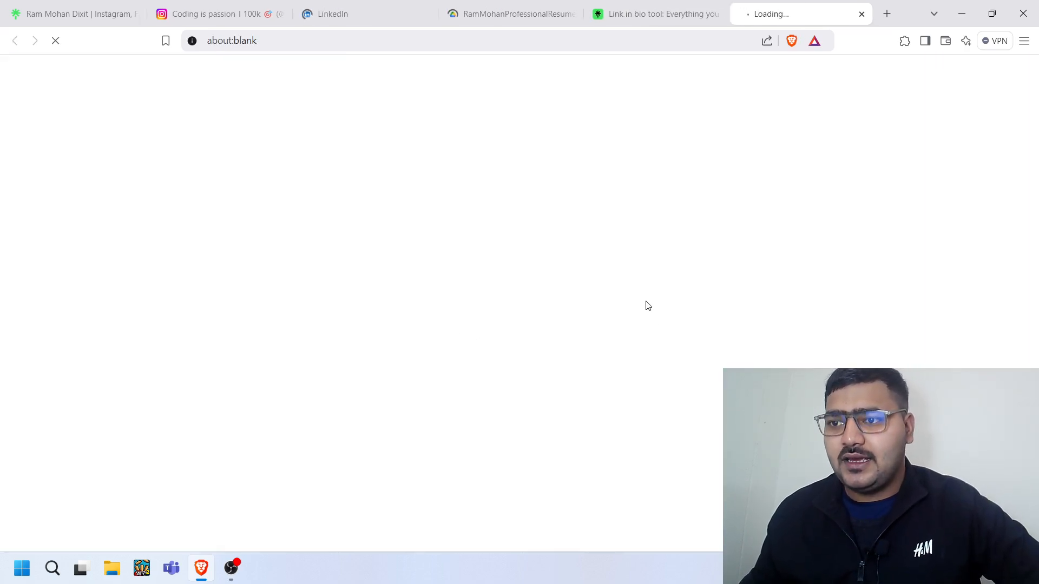
Retry claiming the entered Linktree address from the homepage and check the opened admin page.
left_click(647, 20)
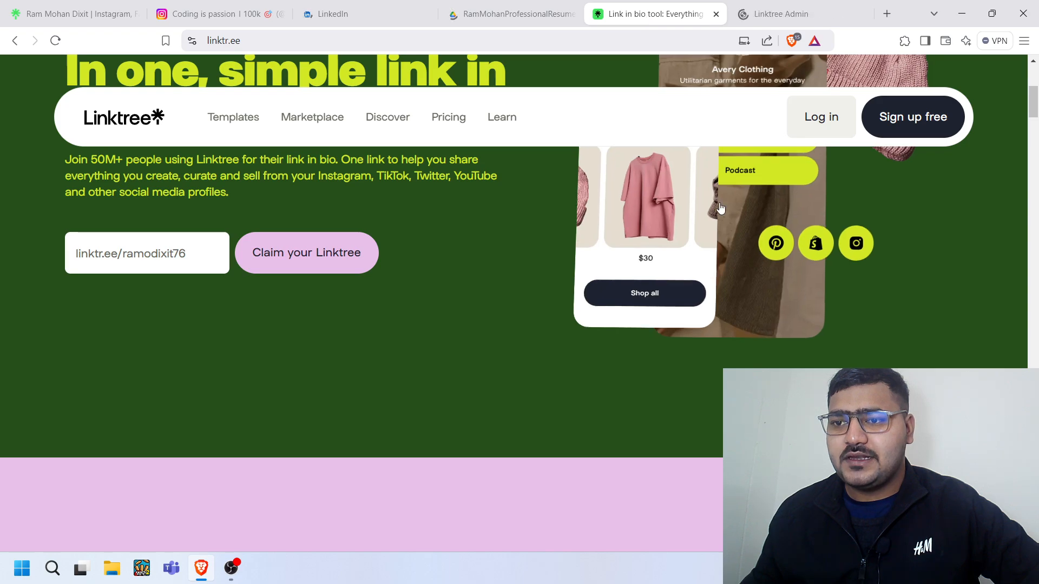
scroll(720, 208, "up", 6)
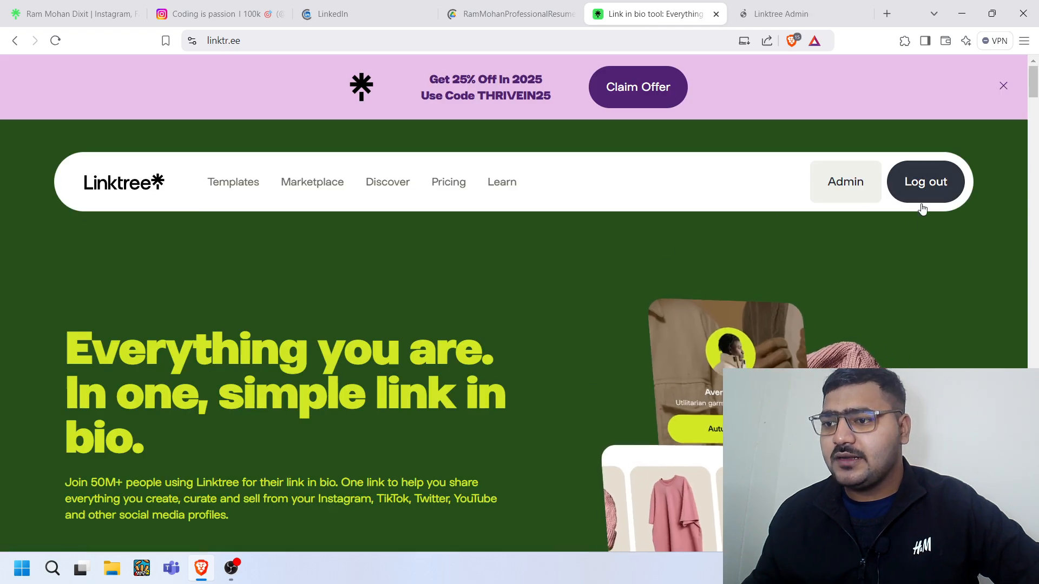
scroll(923, 209, "down", 5)
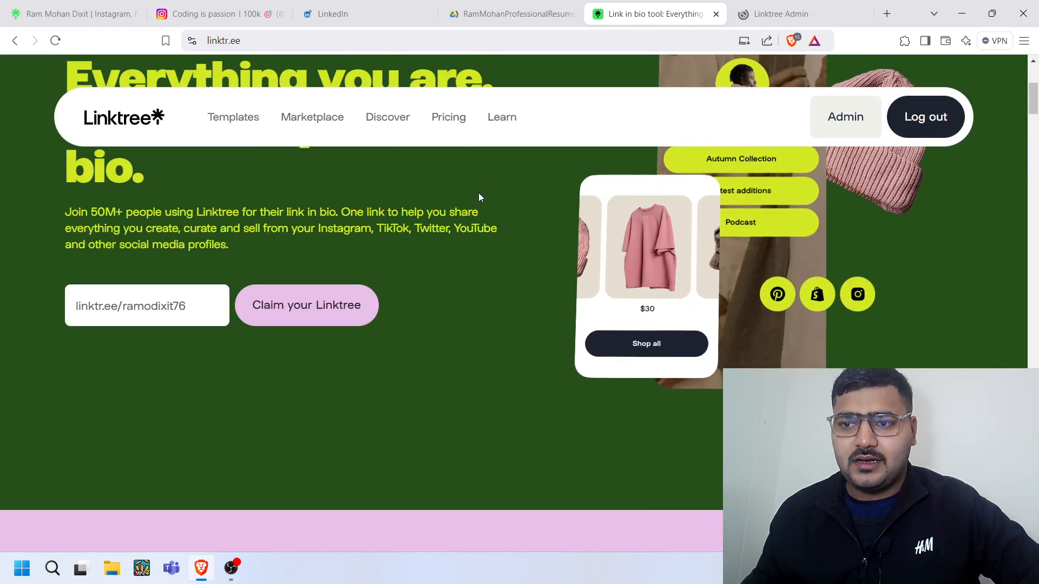
left_click(319, 305)
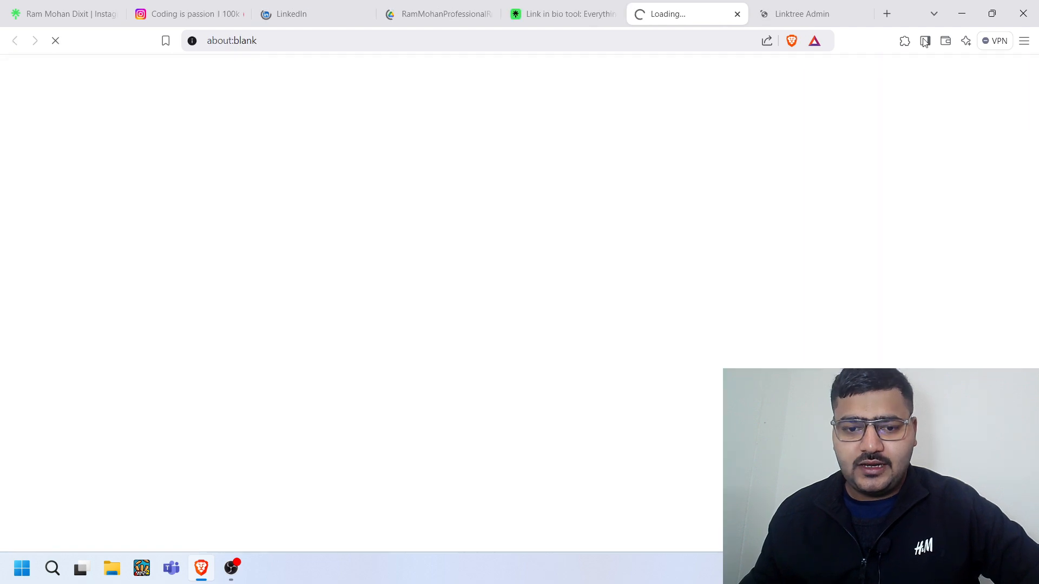
left_click(852, 4)
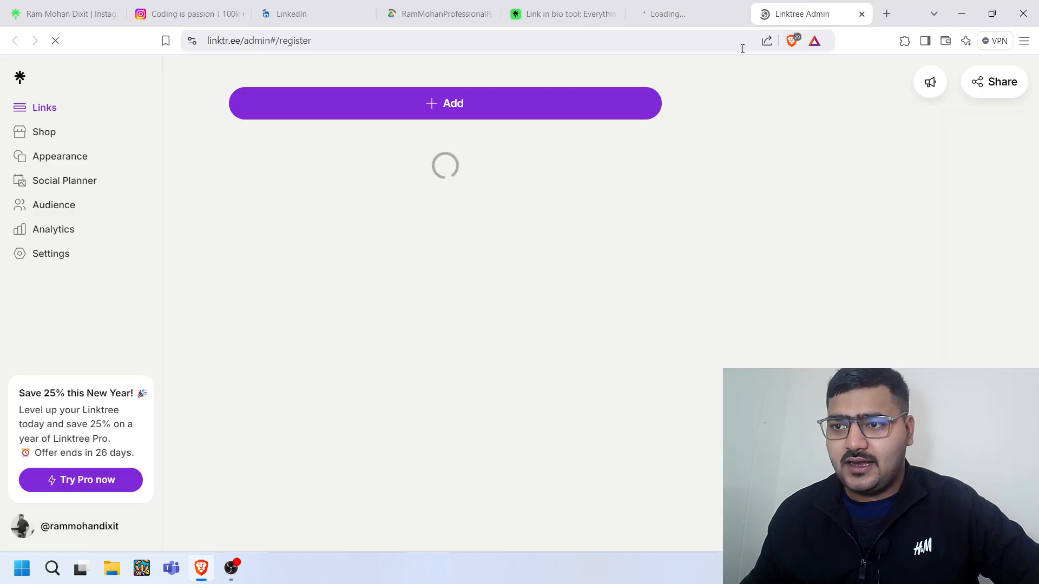
Close the extra Linktree admin tabs and log out of the existing Linktree account.
left_click(738, 14)
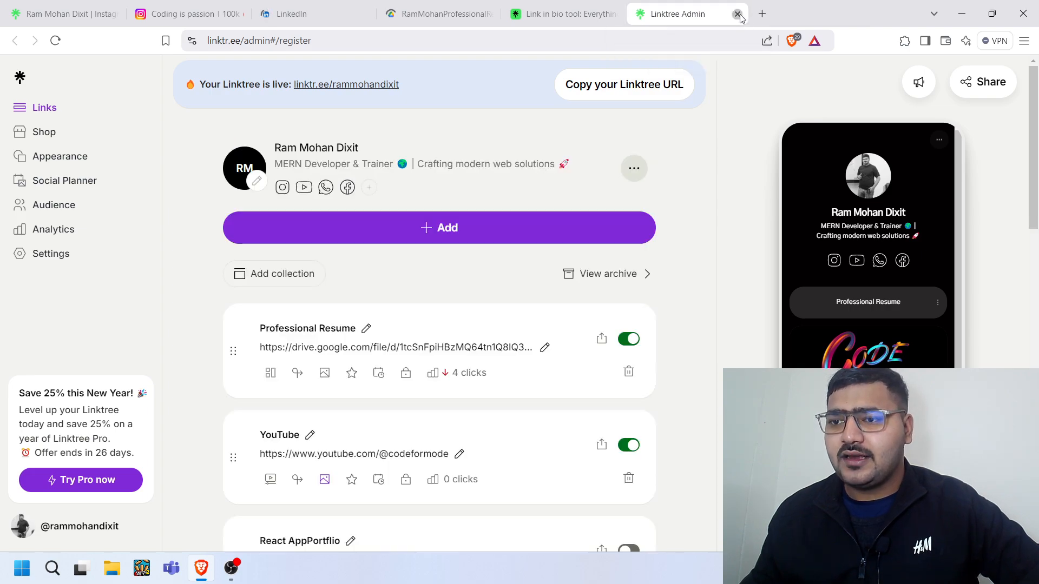
left_click(736, 14)
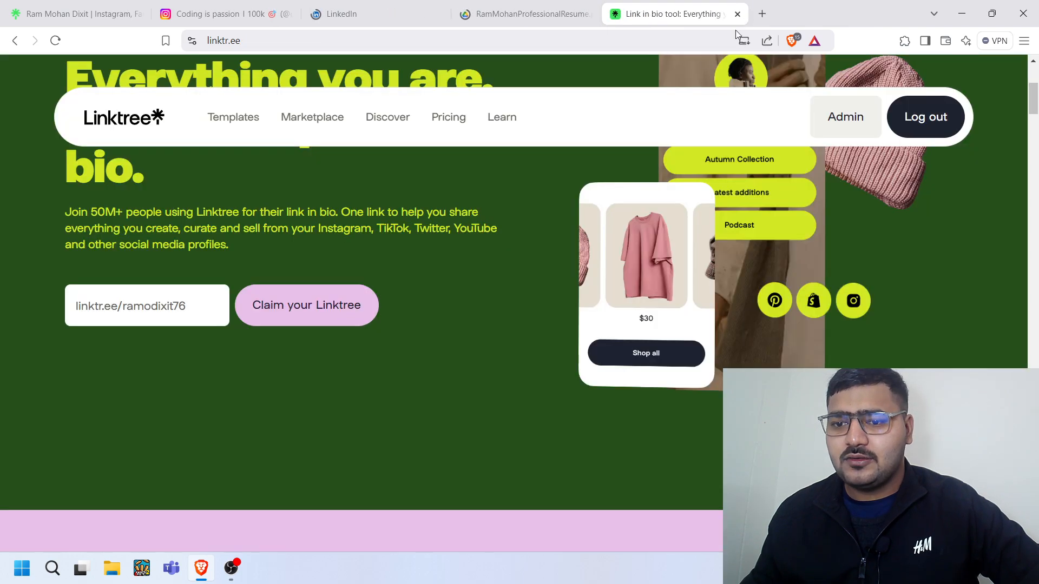
left_click(909, 131)
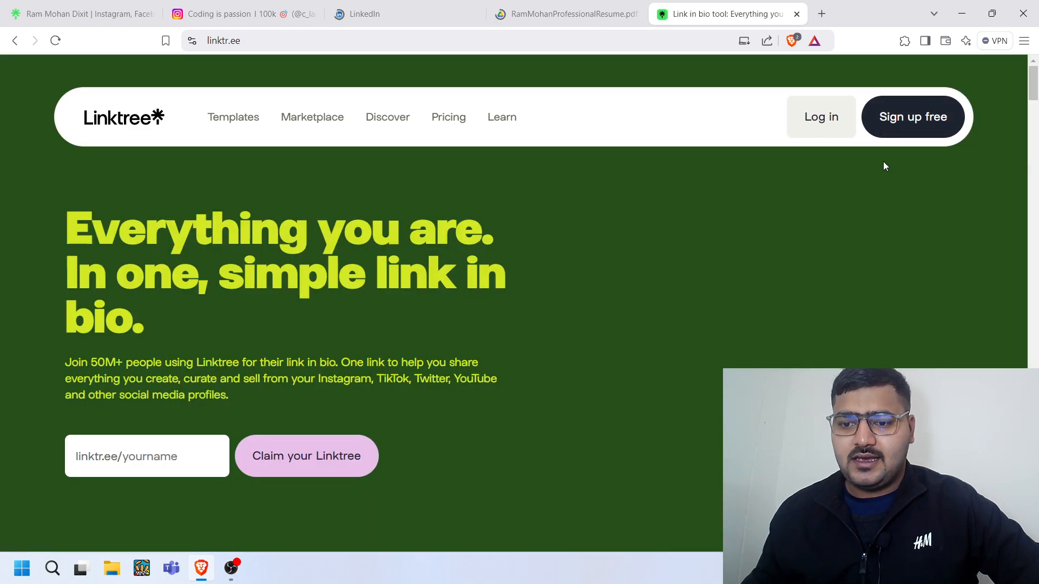
Sign up for a free Linktree account with the CODE FOR MODE Google account and approve sharing its details.
left_click(911, 121)
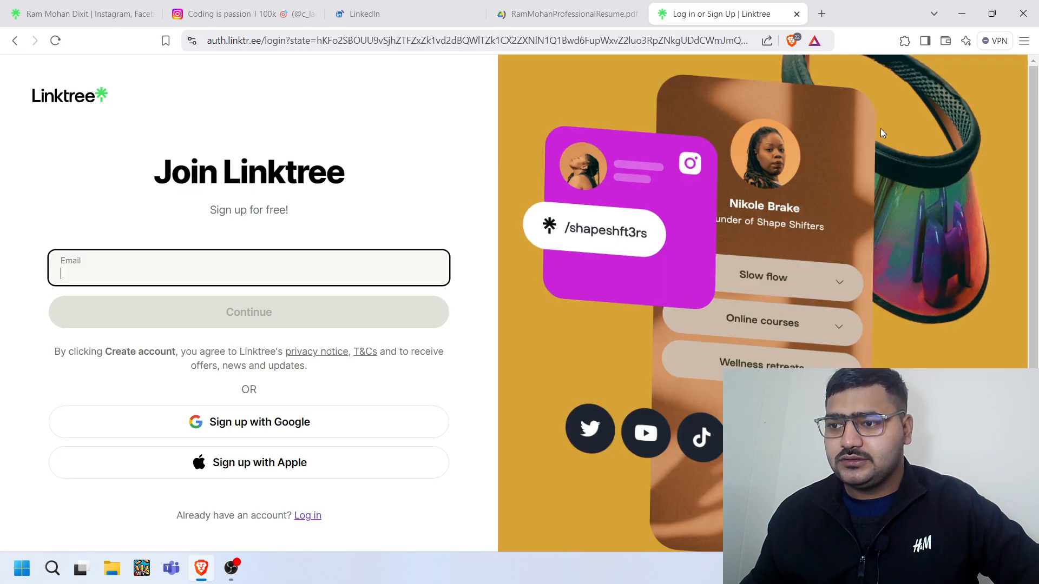
left_click(247, 424)
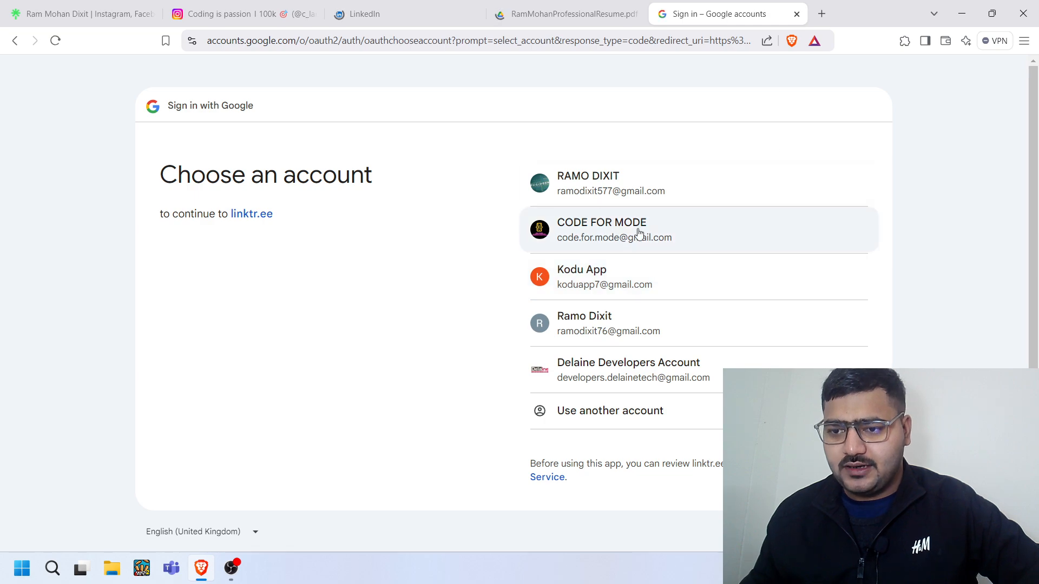
left_click(627, 216)
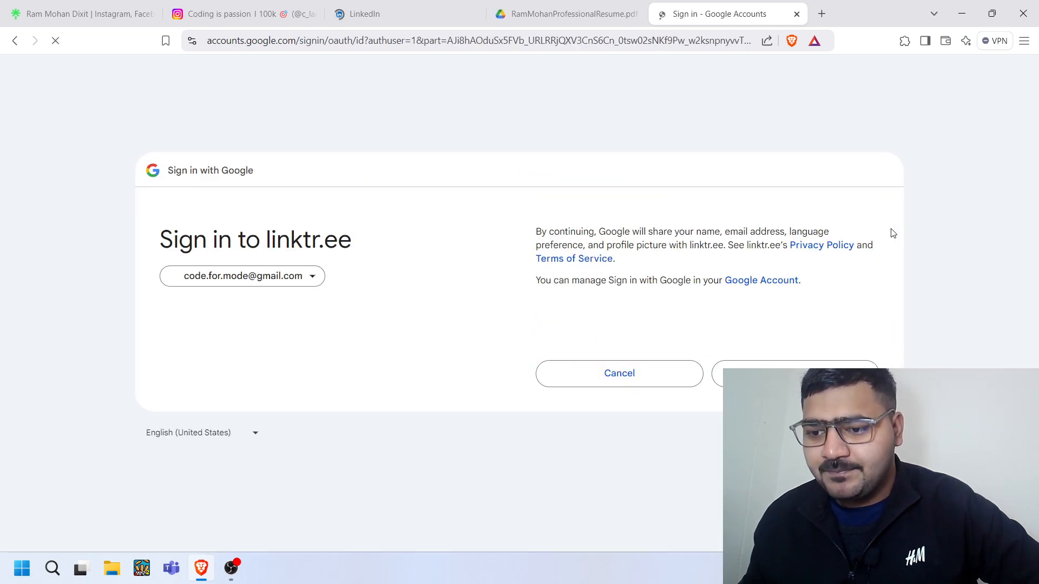
left_click(768, 375)
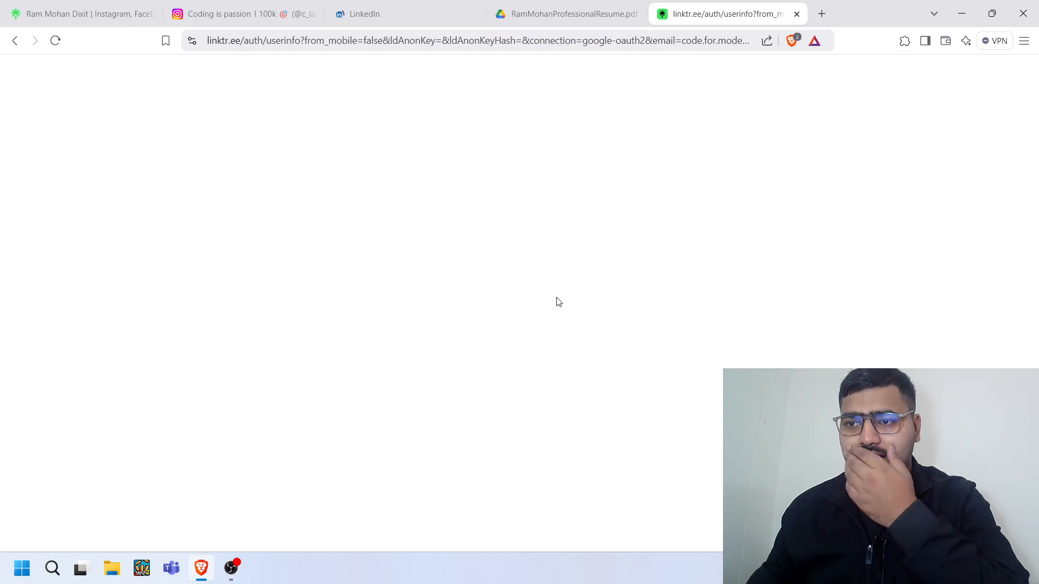
Enter the desired Linktree username for the new account and continue the registration.
left_click(390, 243)
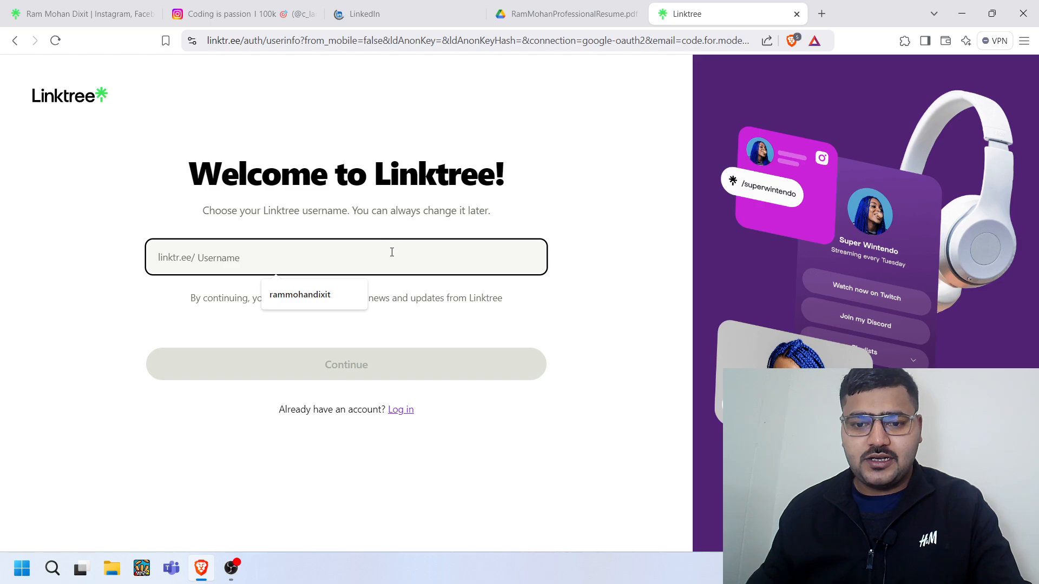
type("ramodixit76")
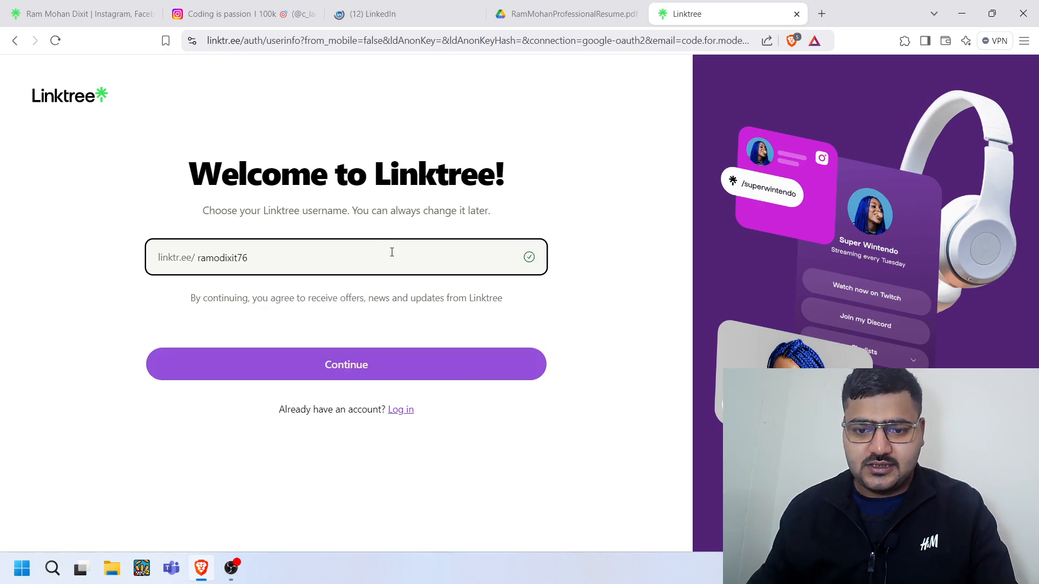
left_click(470, 366)
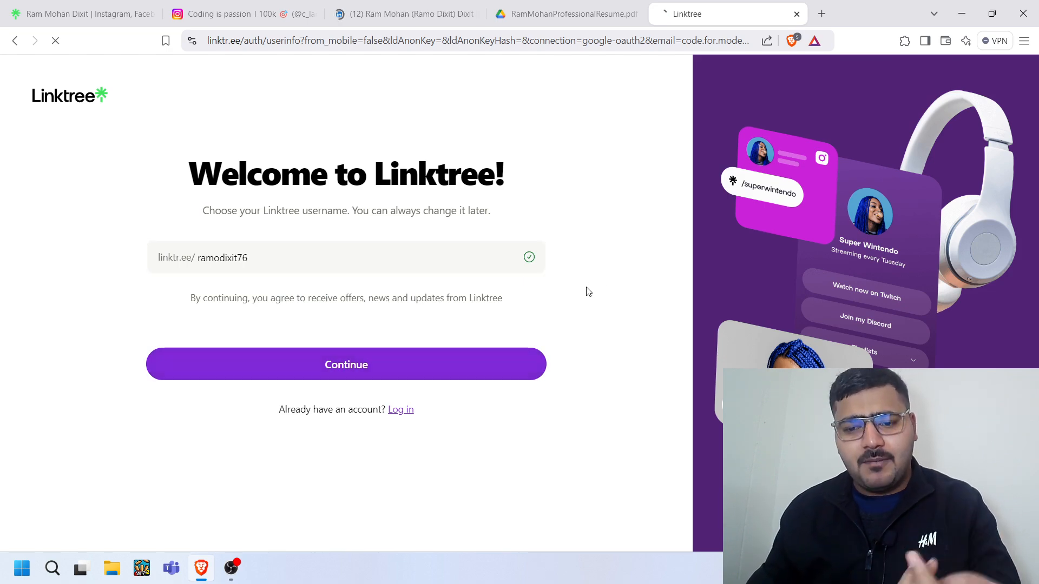
left_click_drag(325, 271, 92, 249)
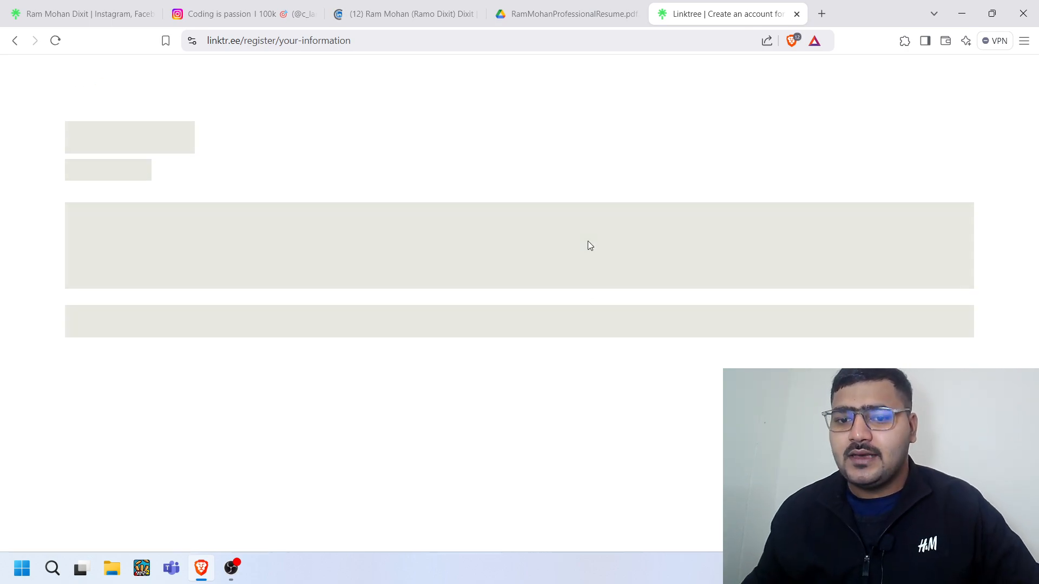
Set Personal as the goal for using Linktree and continue.
scroll(589, 246, "down", 2)
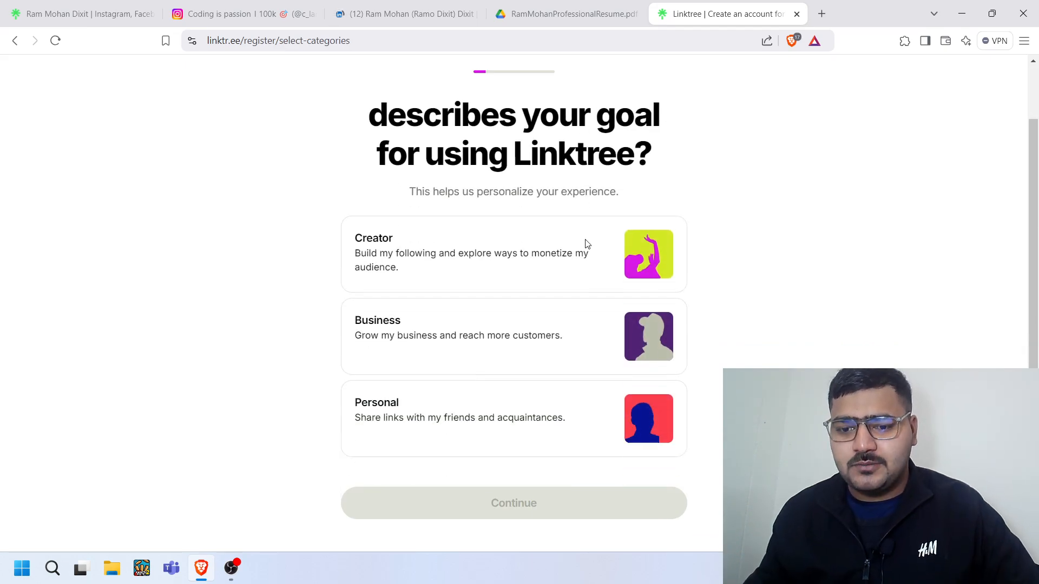
left_click(589, 424)
left_click(605, 510)
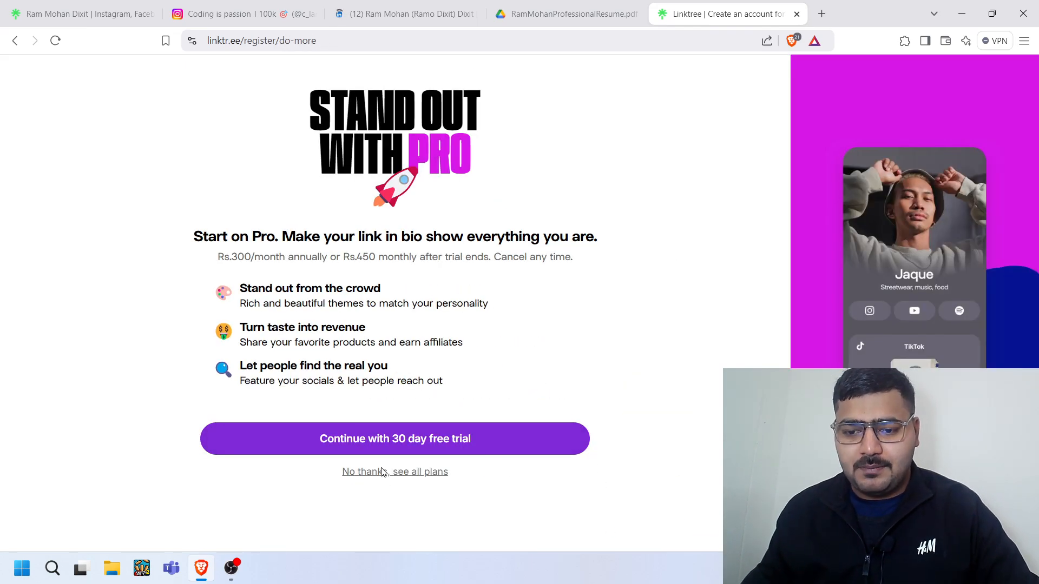
Decline the 30 day Pro trial and join Linktree on the Free plan.
left_click(383, 472)
left_click(208, 259)
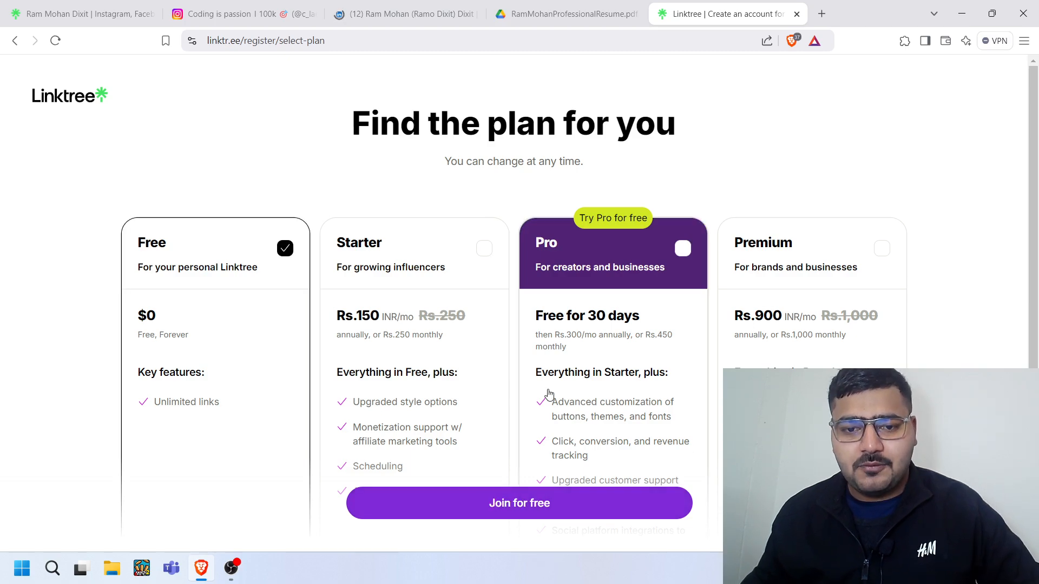
scroll(544, 394, "down", 4)
left_click(579, 506)
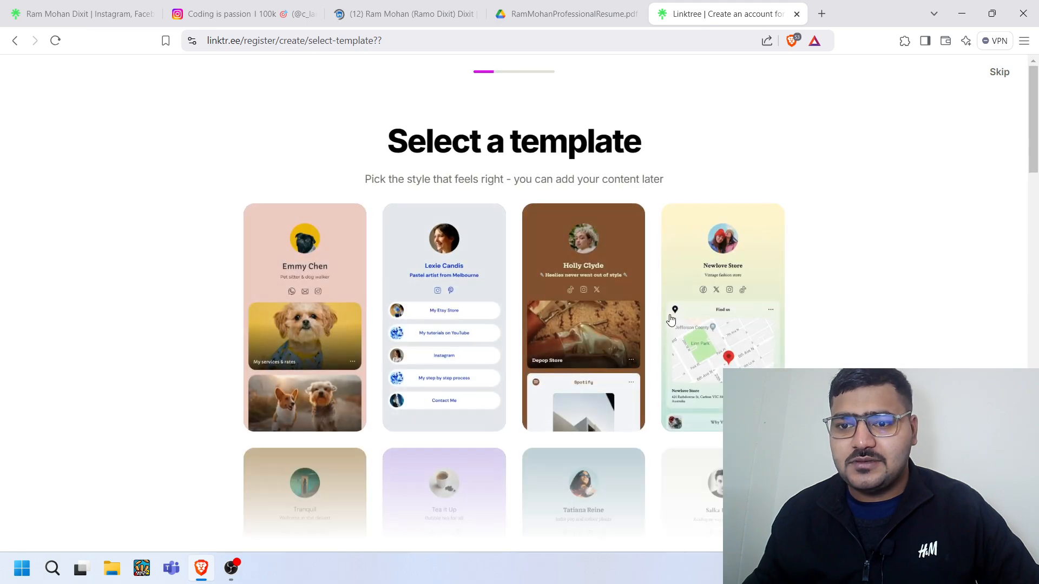
Look through the template gallery and start with the black real estate agent template.
scroll(552, 314, "down", 10)
scroll(552, 313, "down", 5)
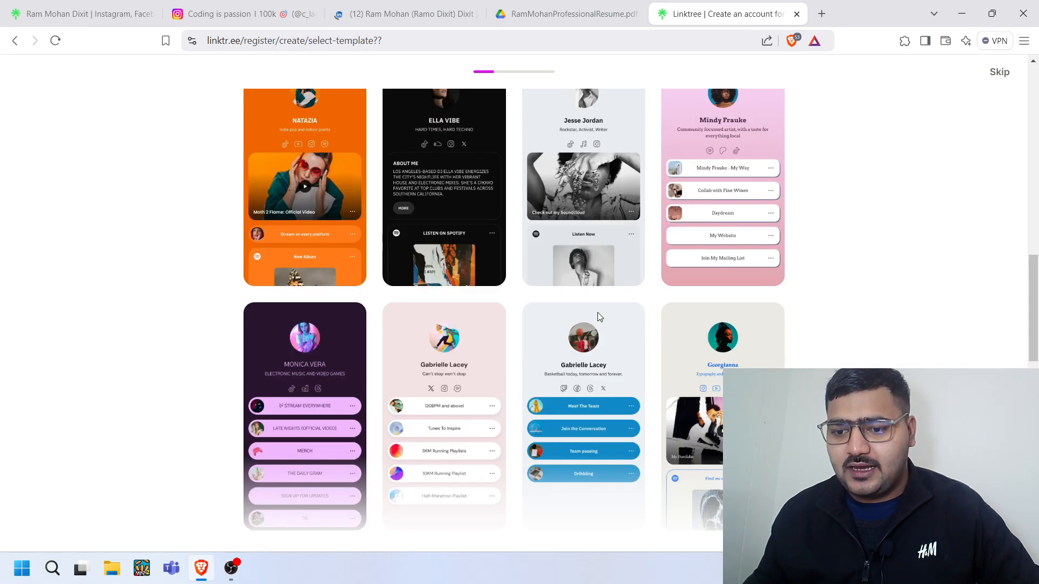
scroll(606, 322, "down", 12)
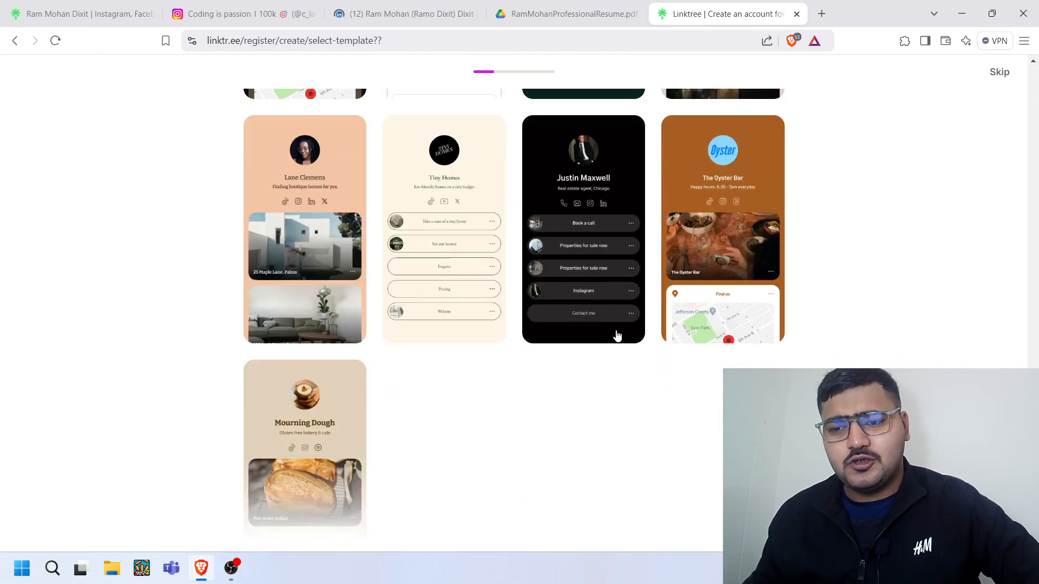
scroll(618, 336, "up", 4)
scroll(593, 339, "down", 5)
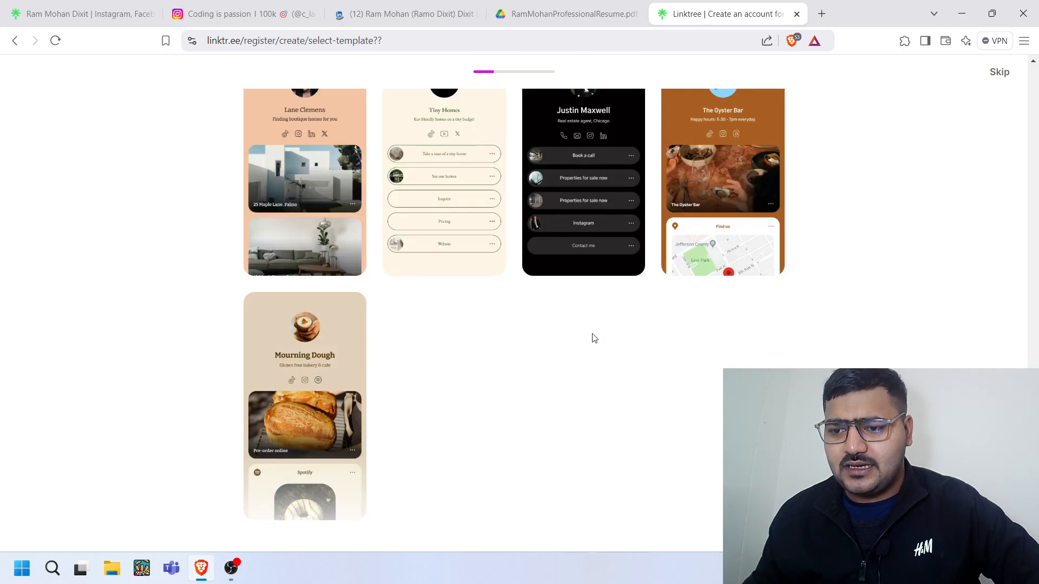
left_click(602, 155)
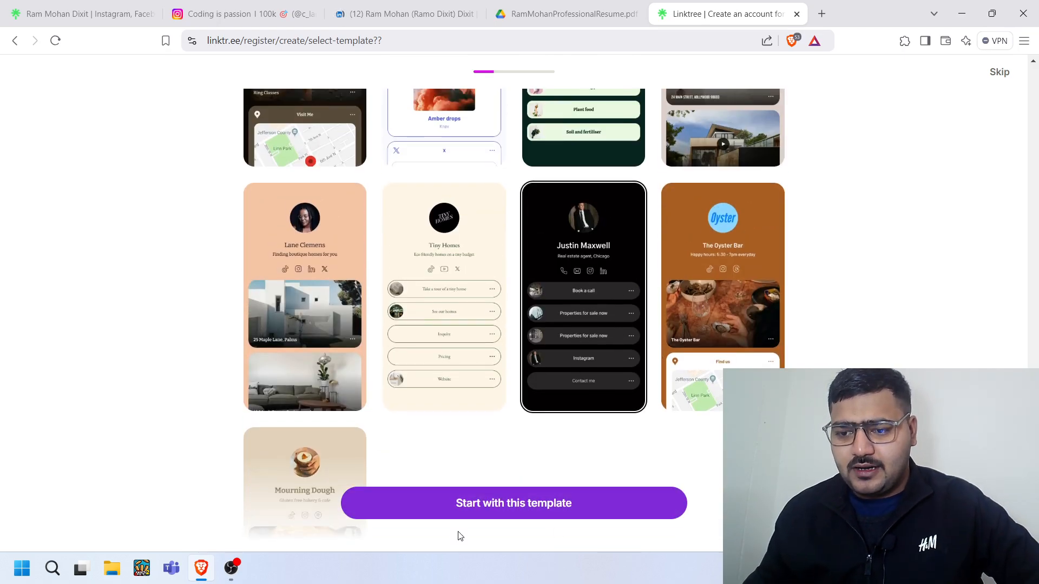
left_click(619, 507)
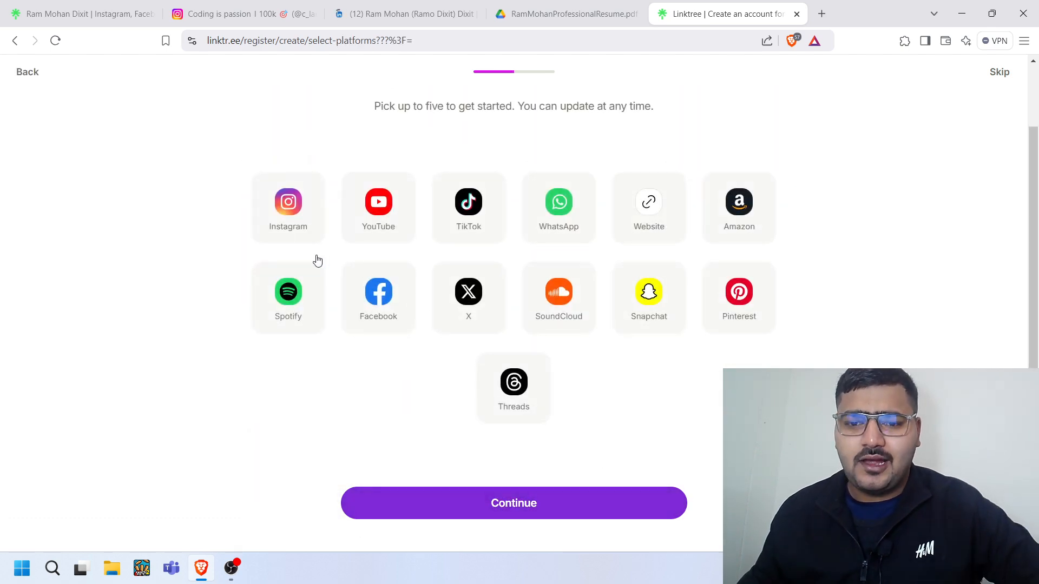
Choose Instagram, YouTube, WhatsApp, Website and Facebook as the platforms for the Linktree and continue.
left_click(310, 218)
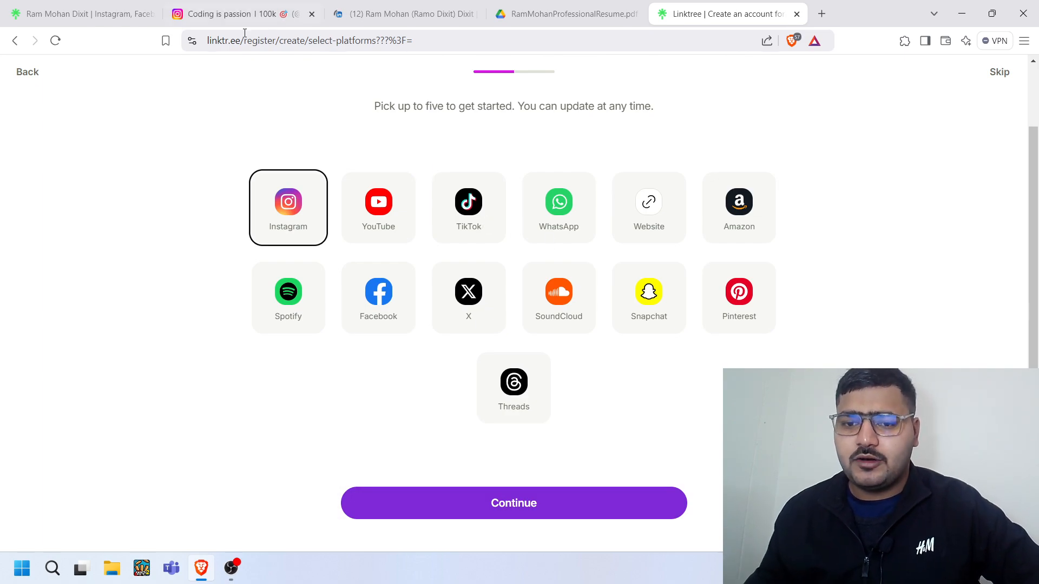
left_click(360, 227)
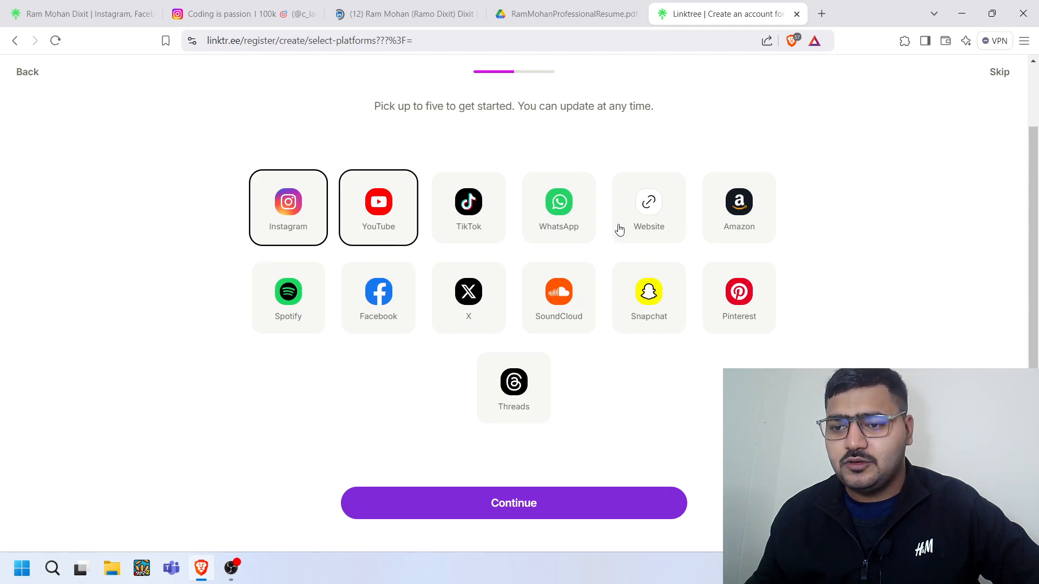
left_click(588, 219)
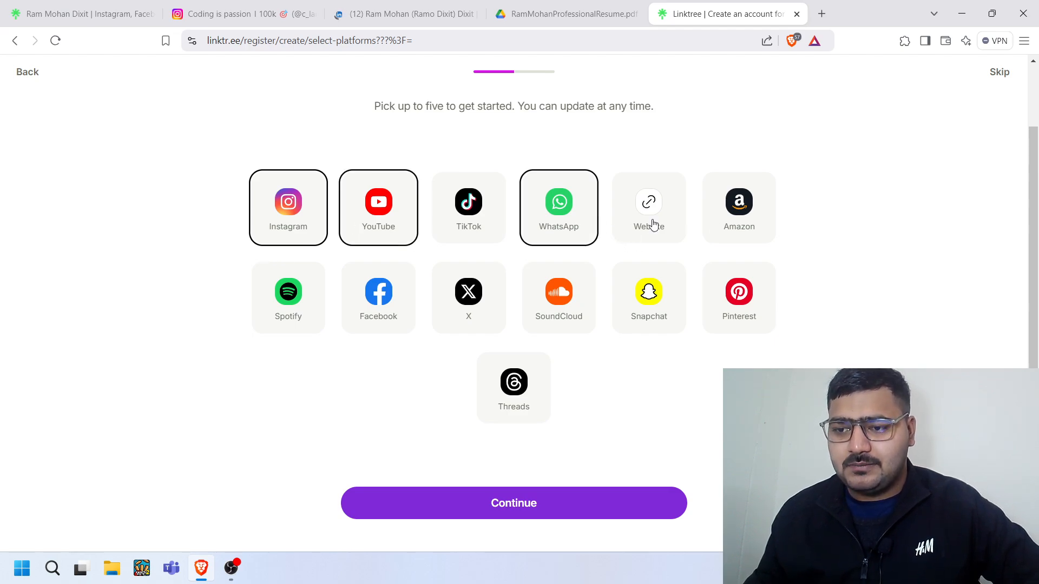
left_click(653, 225)
left_click(397, 287)
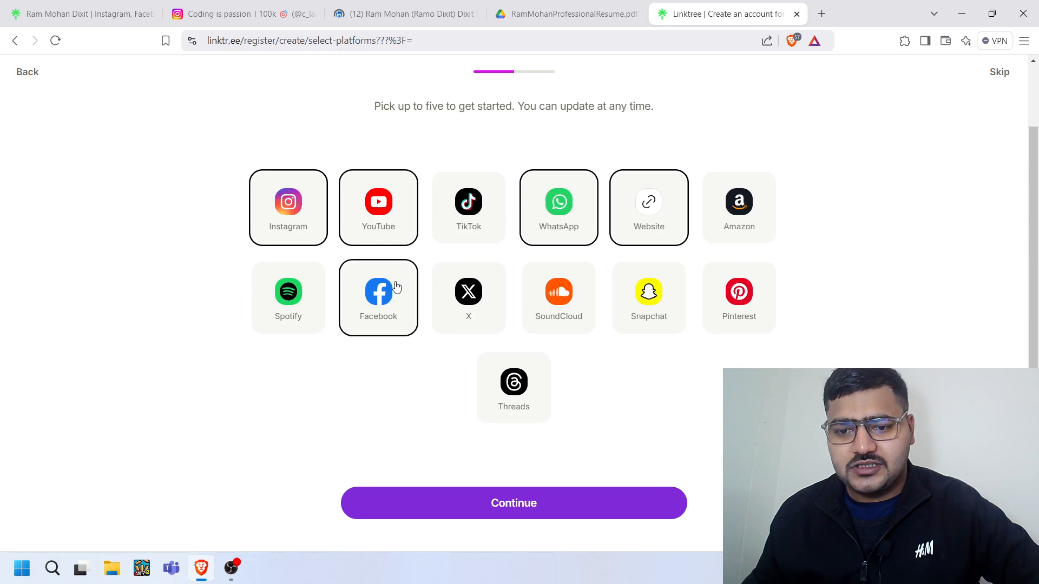
left_click(549, 508)
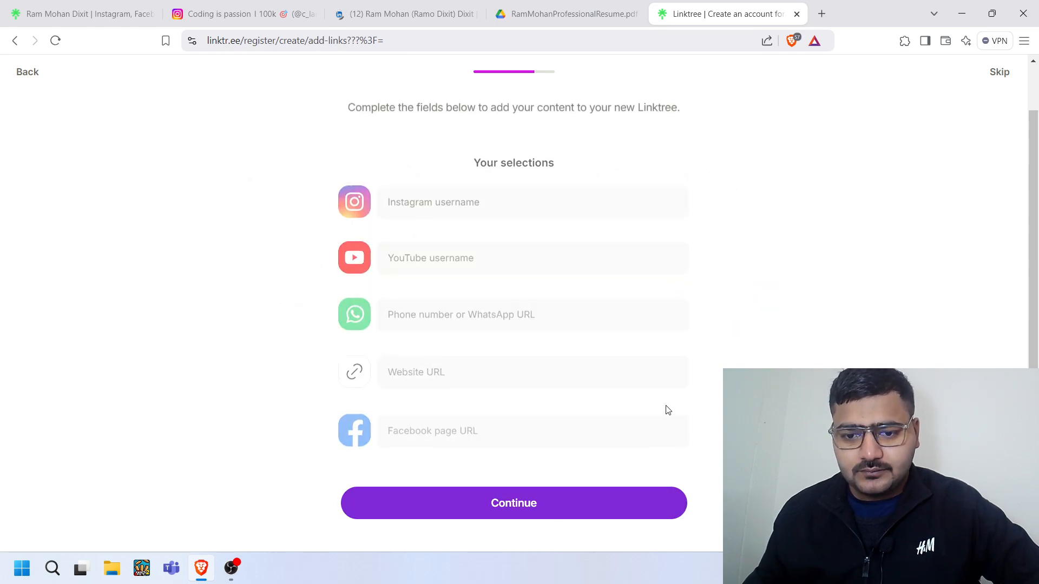
scroll(503, 233, "down", 1)
left_click(471, 143)
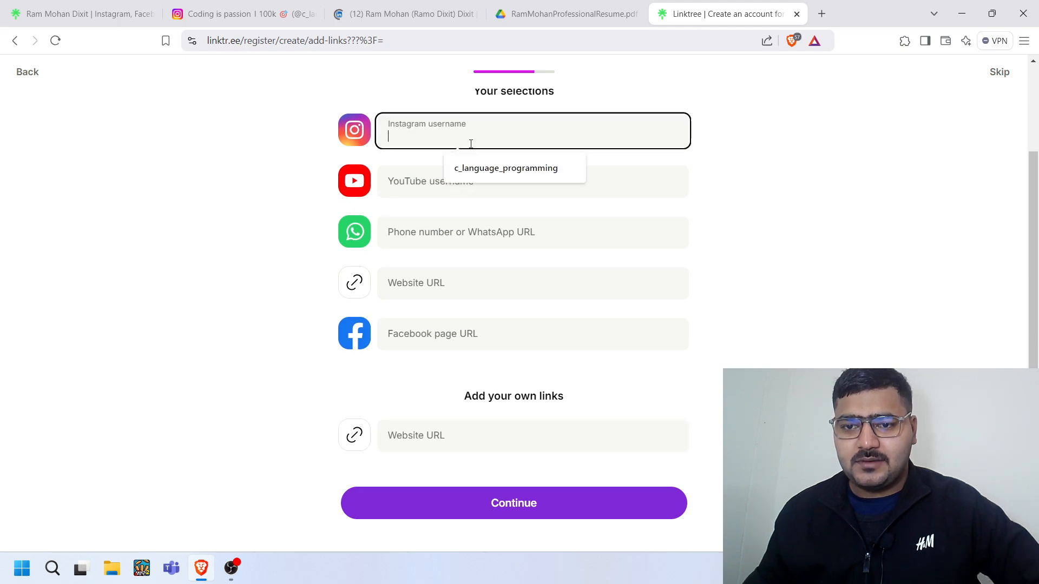
left_click(491, 168)
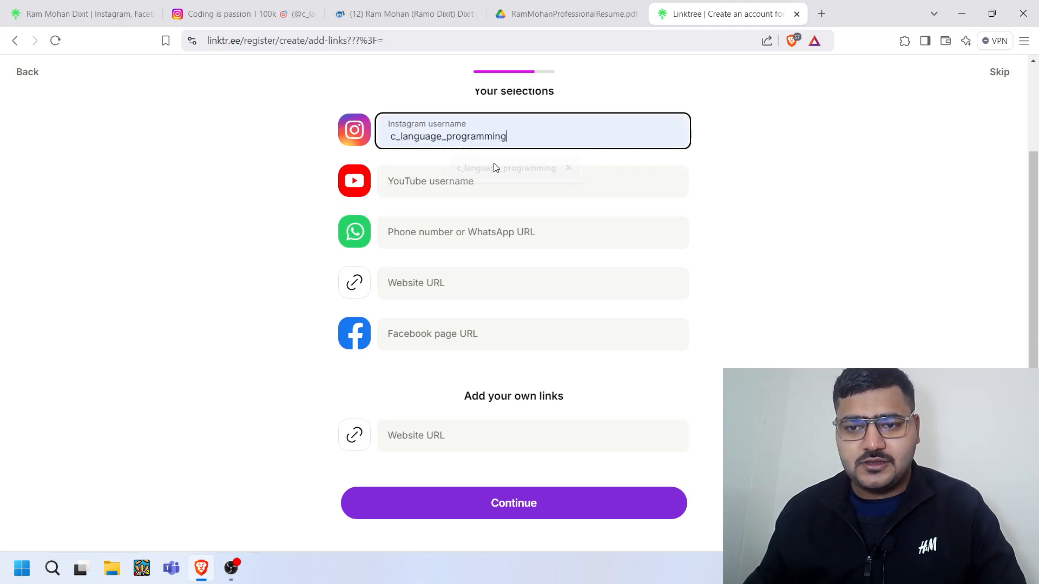
left_click(488, 171)
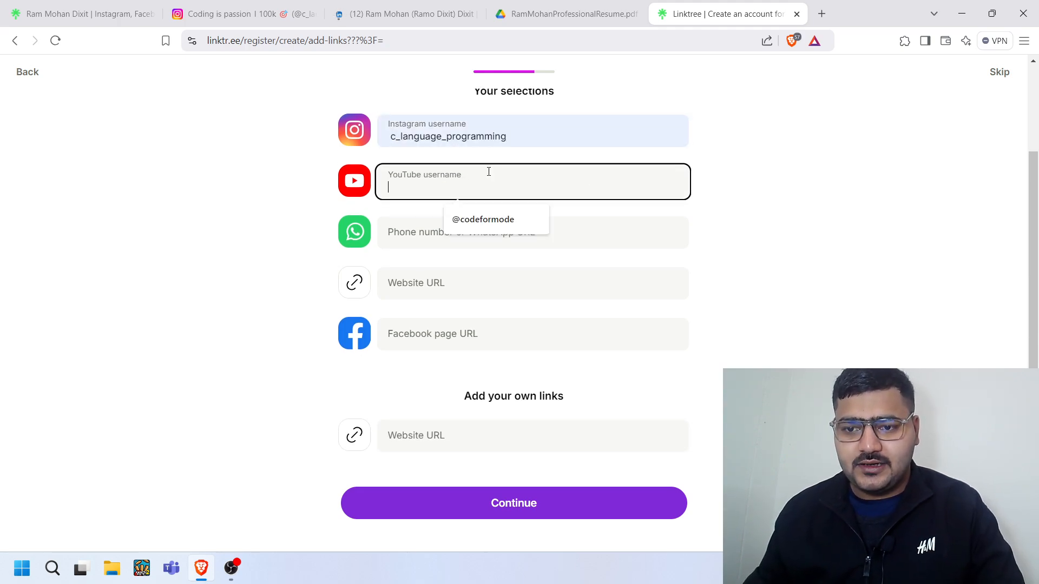
left_click(493, 220)
Fill in the WhatsApp entry with the suggested phone number.
left_click(490, 239)
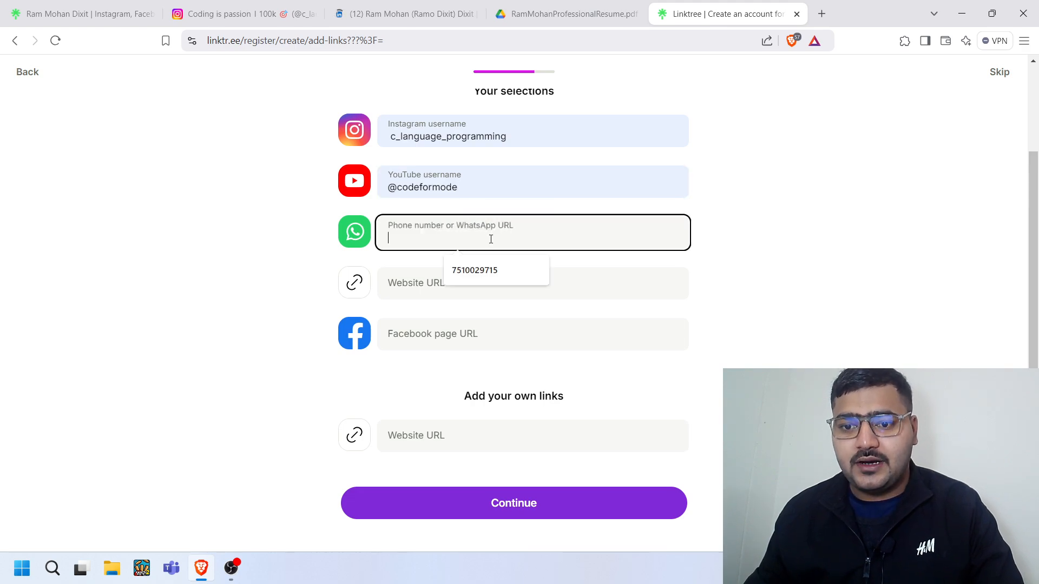
left_click(494, 271)
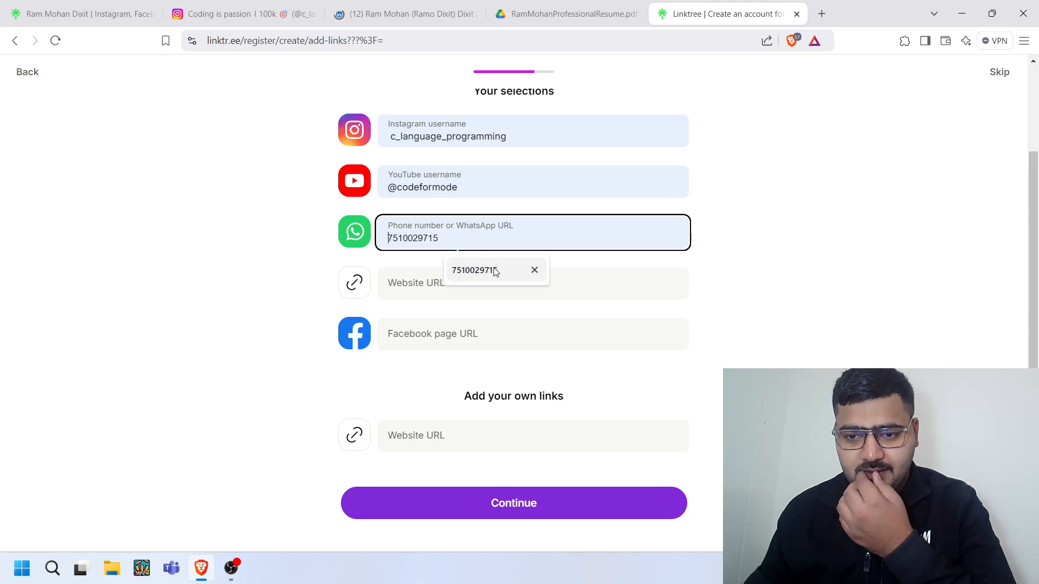
left_click(494, 270)
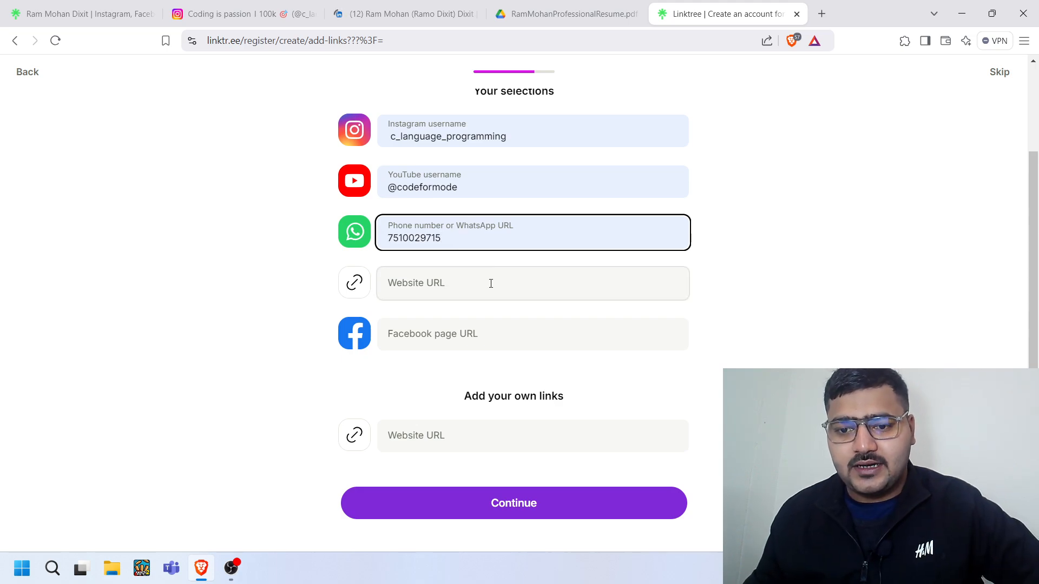
Fill in the personal website URL and the Facebook page URL with the saved suggestions.
left_click(489, 283)
left_click(507, 320)
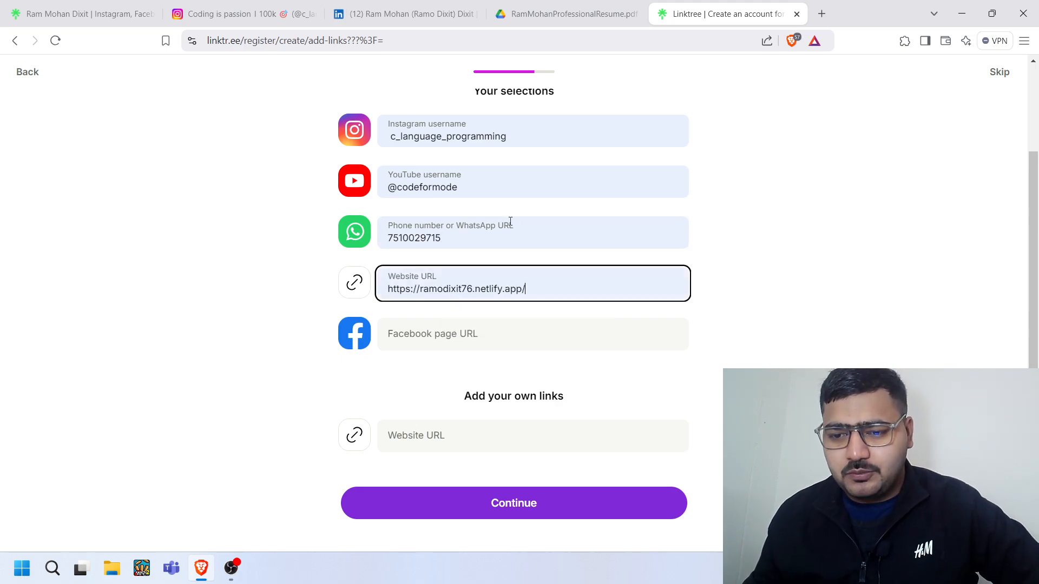
left_click(497, 349)
left_click(496, 361)
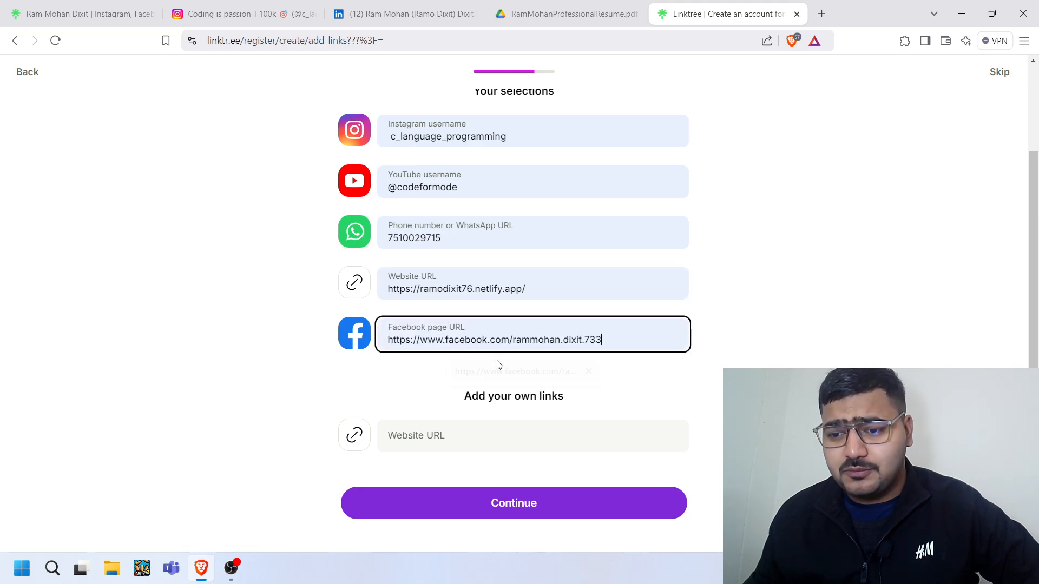
scroll(499, 365, "down", 3)
left_click(490, 304)
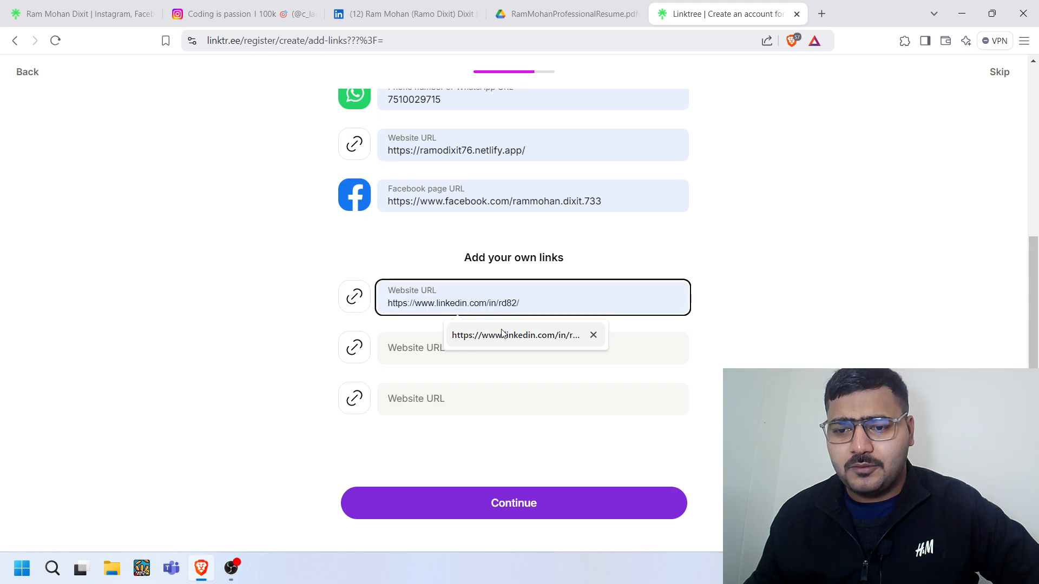
scroll(526, 125, "up", 5)
scroll(456, 213, "down", 5)
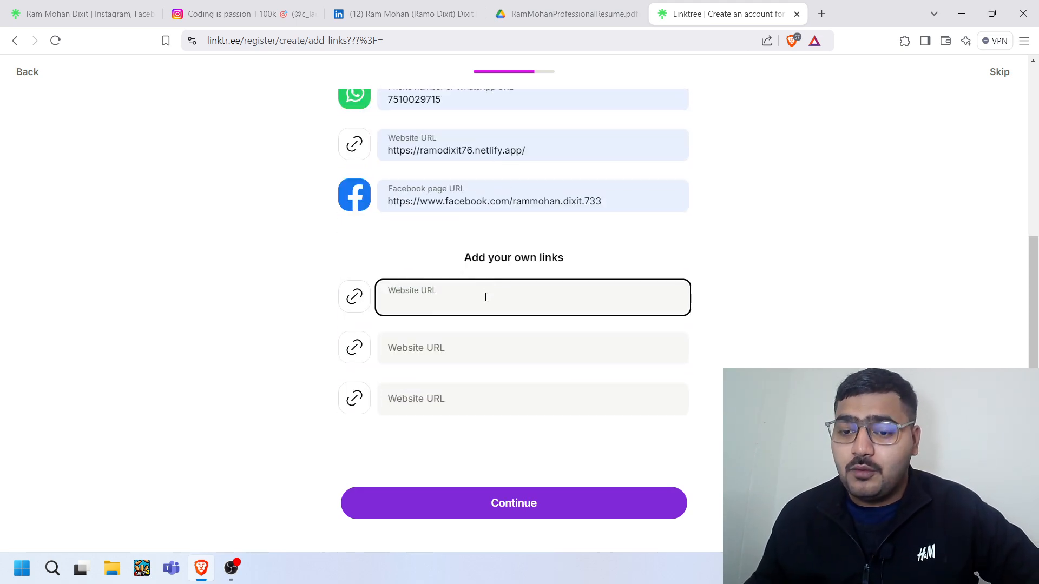
left_click(485, 297)
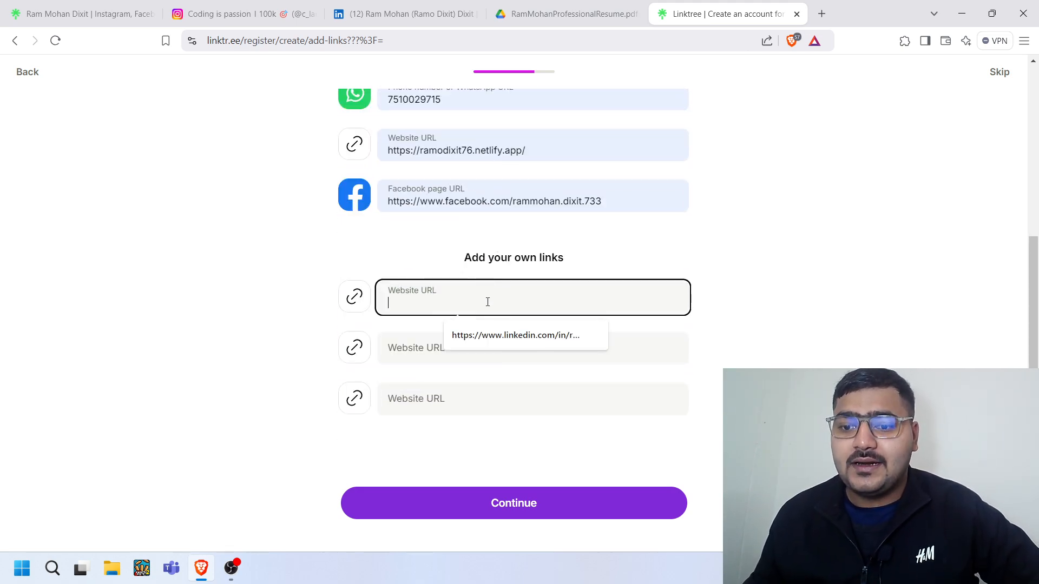
left_click(499, 335)
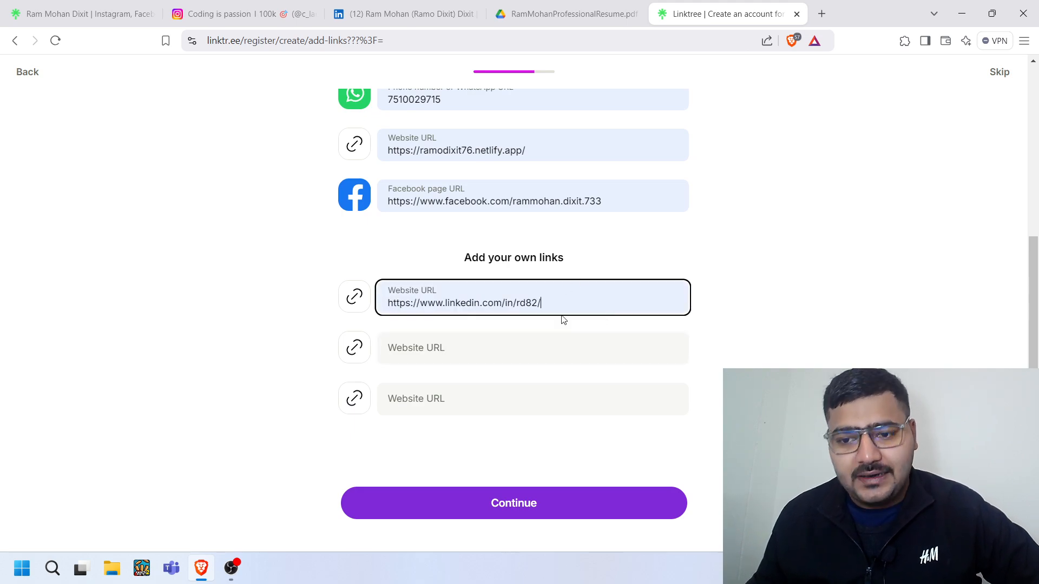
Add the saved GitHub profile URL as the second custom link and submit the links.
left_click(522, 343)
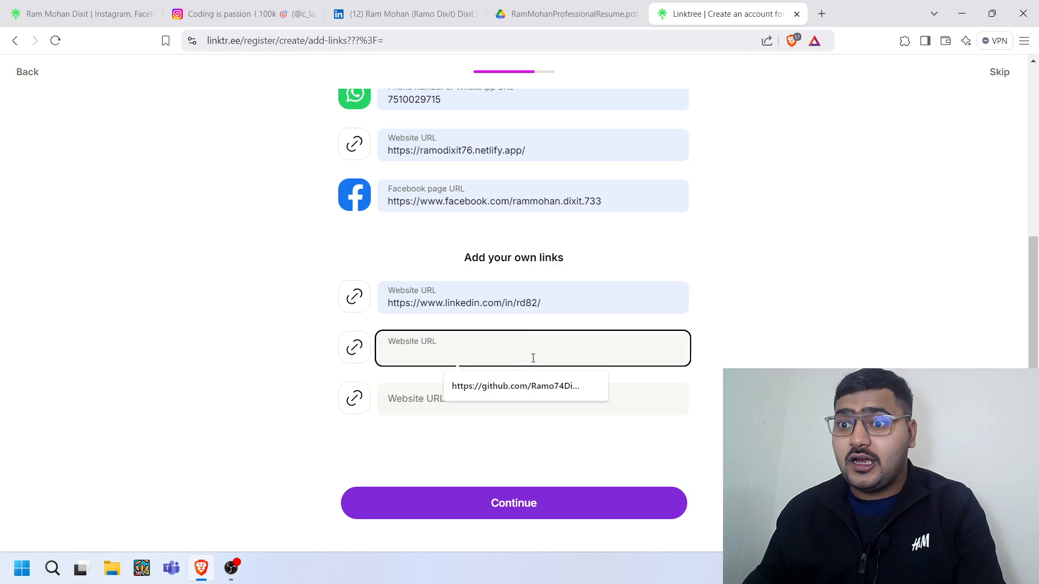
left_click(564, 385)
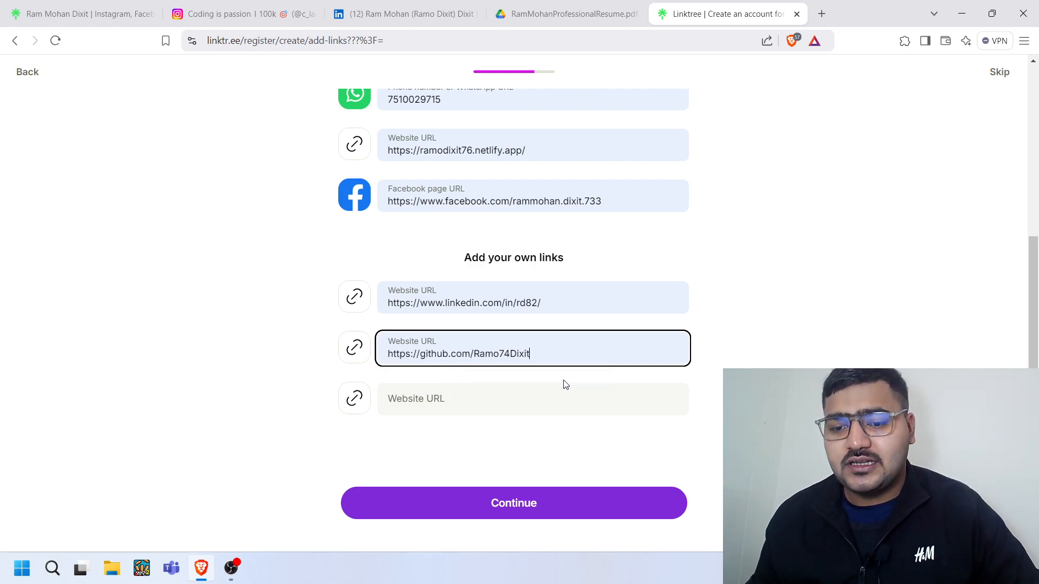
left_click(529, 404)
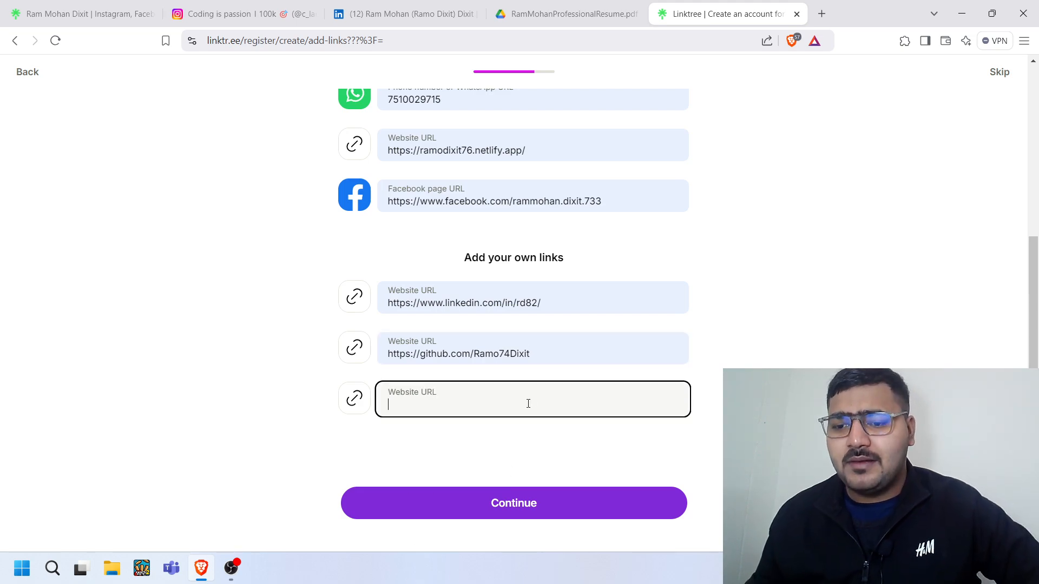
scroll(527, 352, "up", 5)
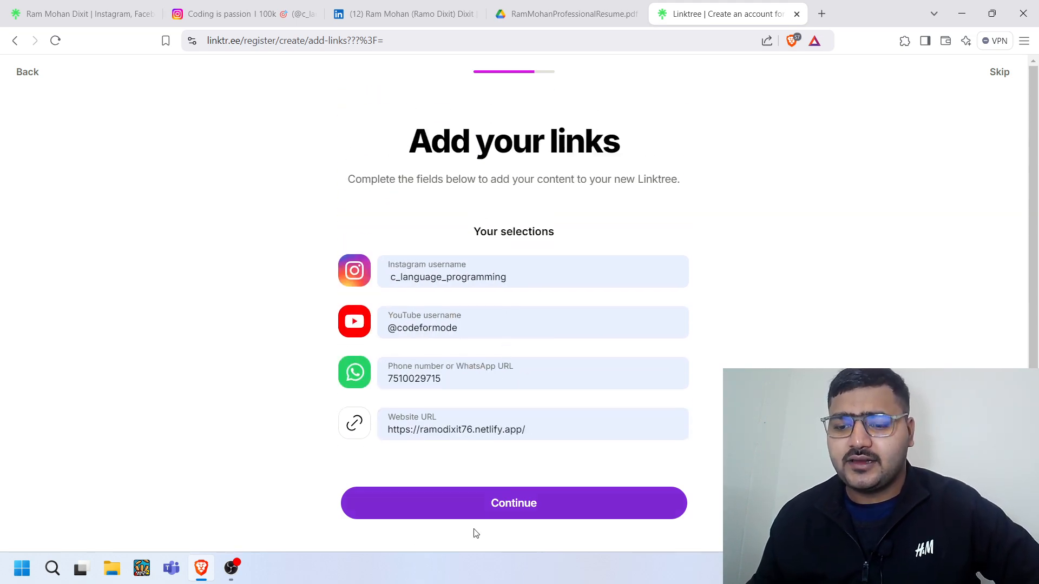
left_click(480, 514)
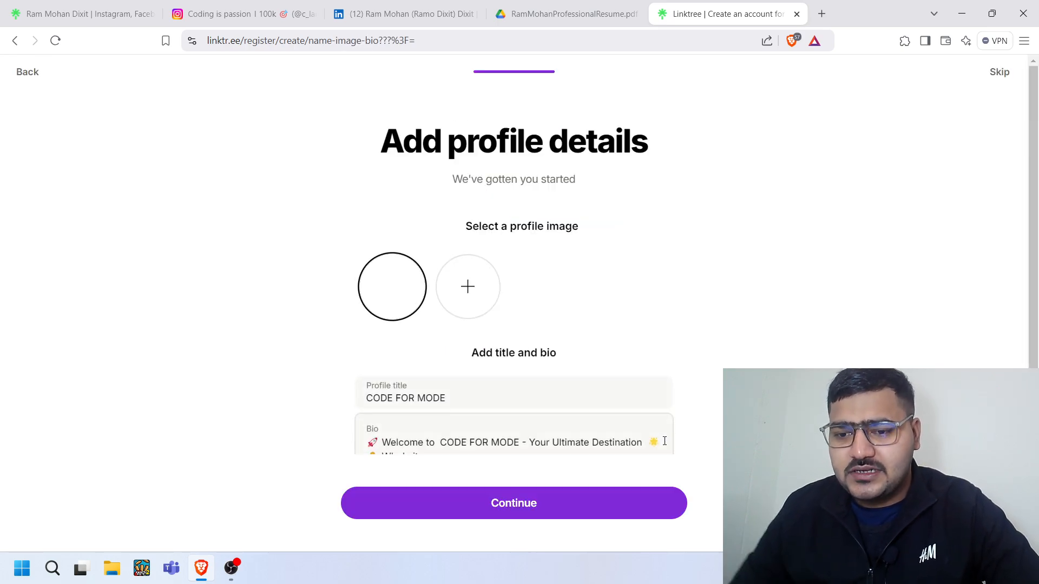
Replace the profile title CODE FOR MODE with the owner's full name from the saved suggestion.
scroll(544, 311, "down", 2)
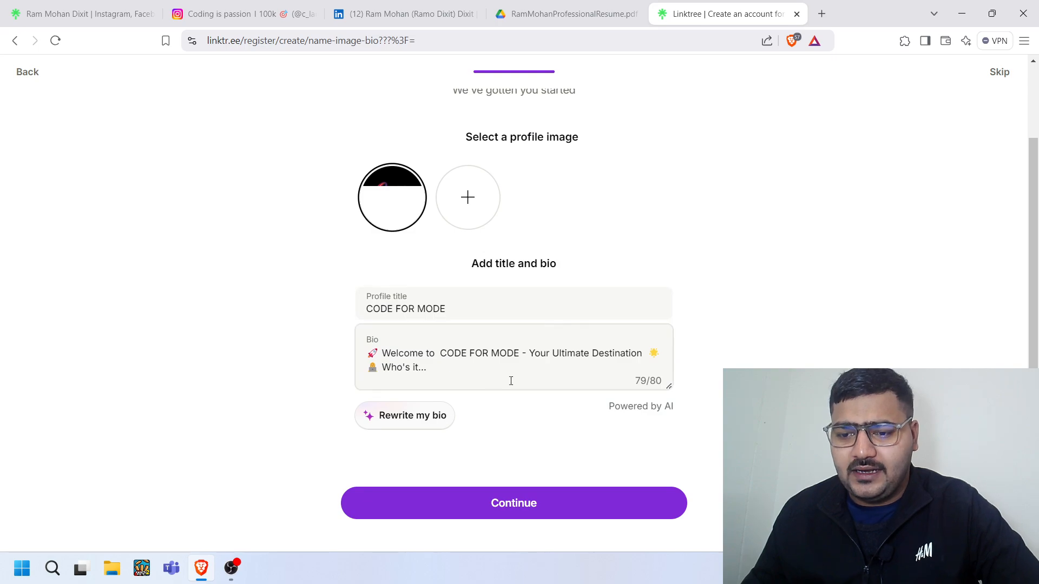
left_click(471, 309)
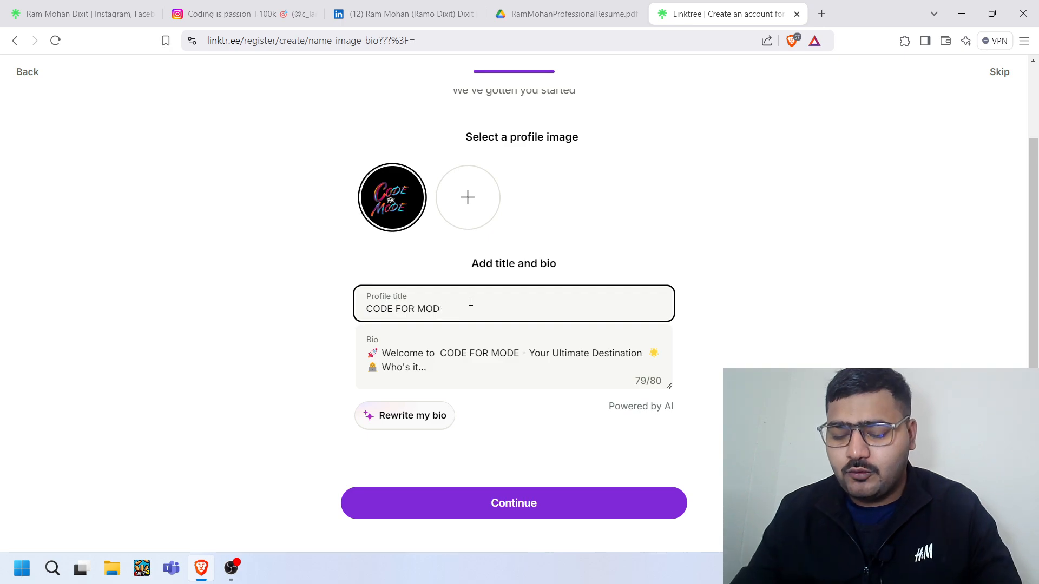
type("Ram")
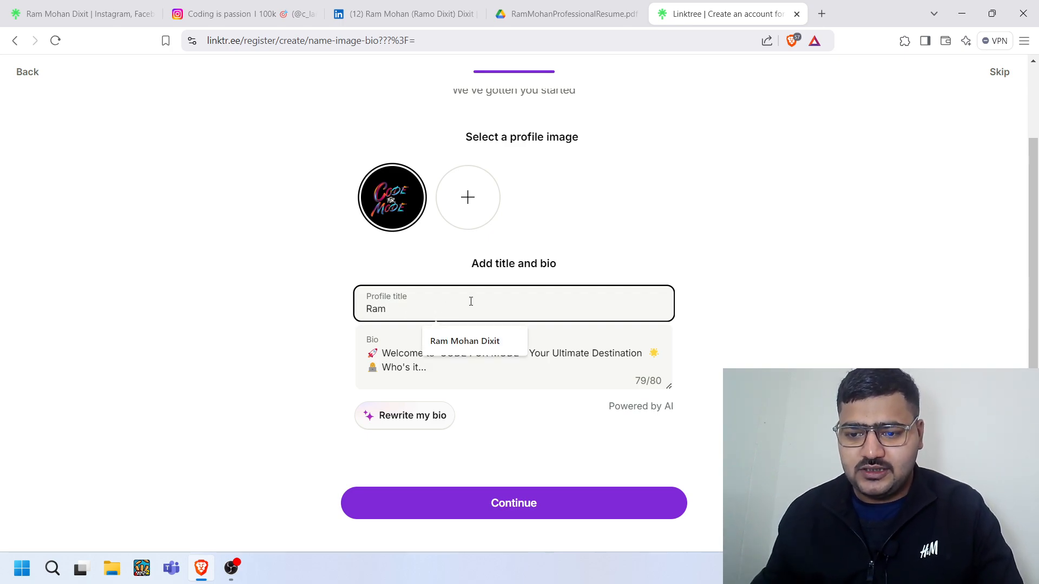
left_click(477, 341)
Clear the existing bio and generate a new one with the AI rewrite option.
left_click(470, 366)
left_click_drag(470, 366, 361, 356)
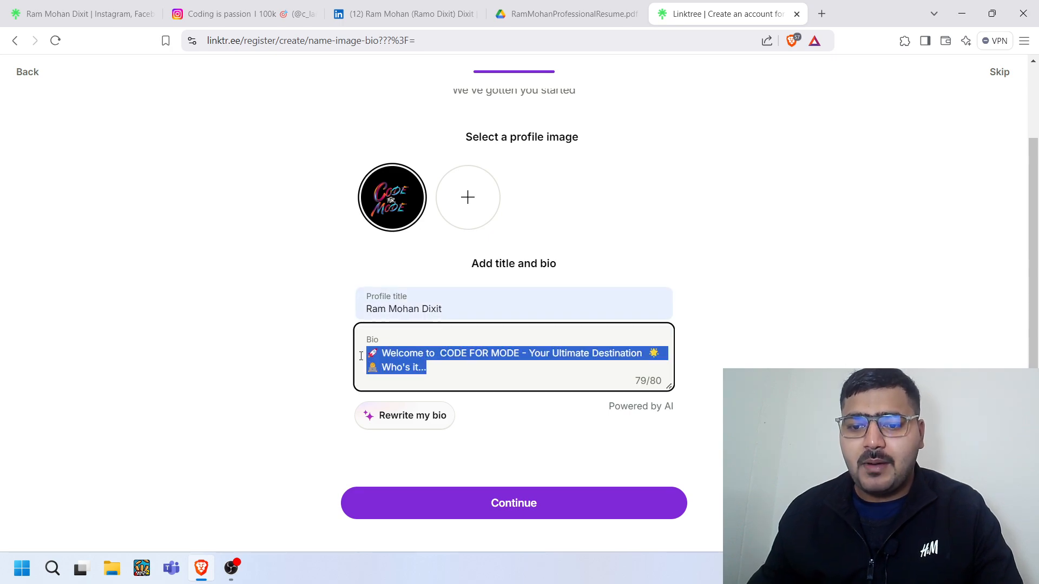
key("BackSpace")
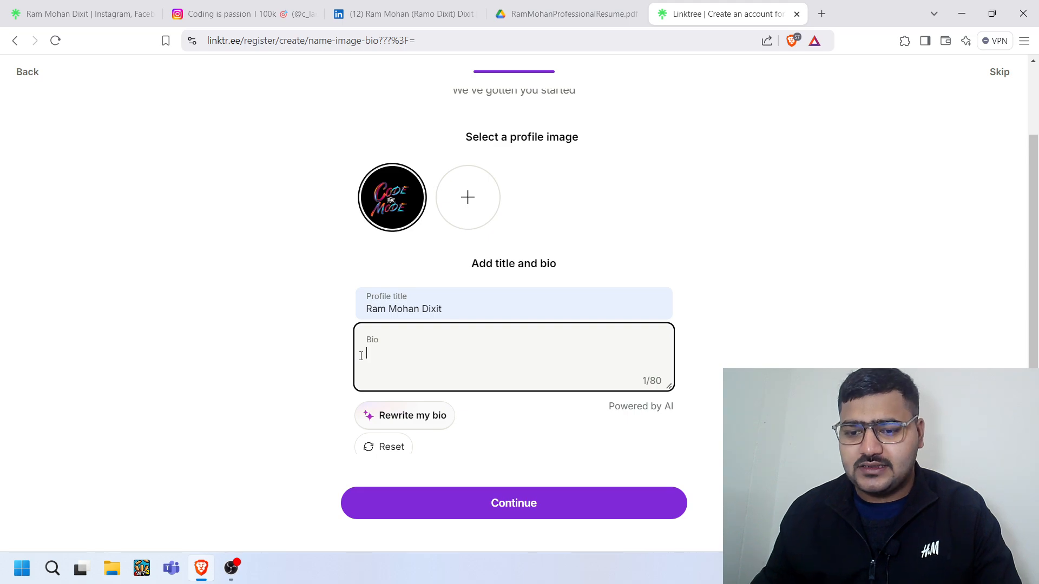
left_click(448, 415)
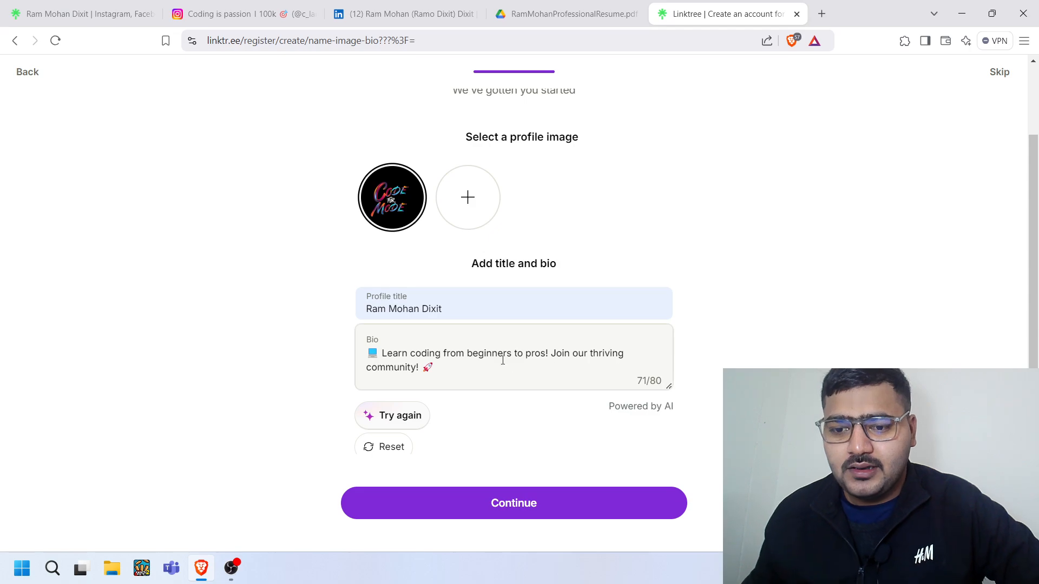
left_click(484, 360)
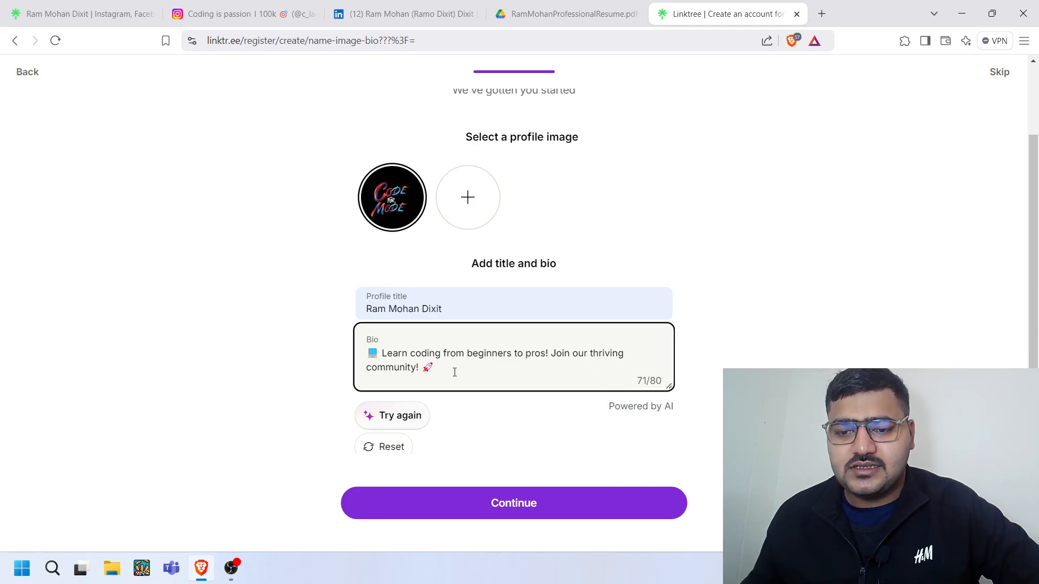
scroll(455, 372, "down", 1)
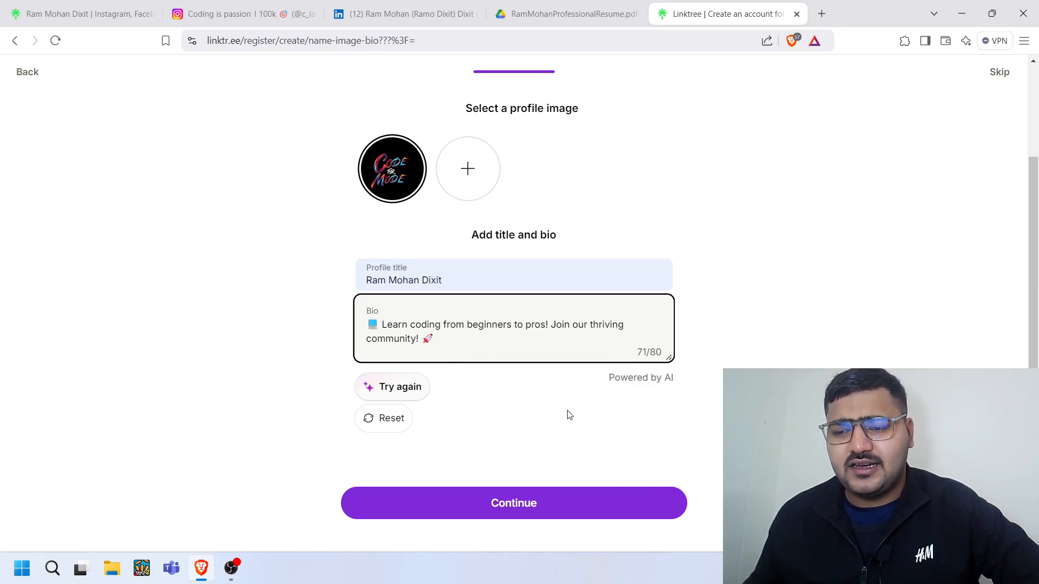
scroll(559, 394, "up", 2)
scroll(553, 372, "down", 2)
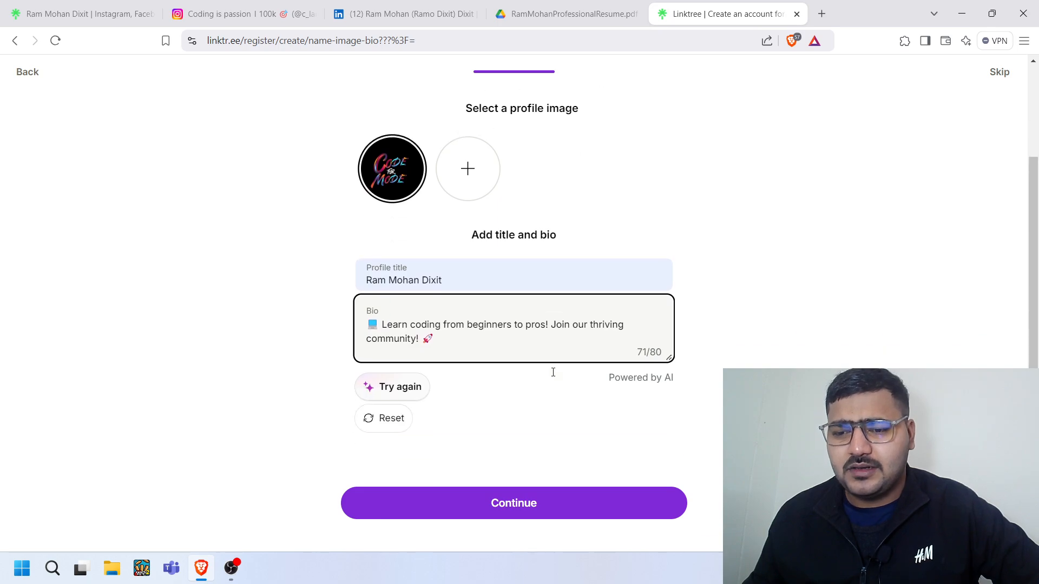
Upload IMG_20241003_191447_327 from Downloads as the profile image, accepting the default crop.
left_click(457, 173)
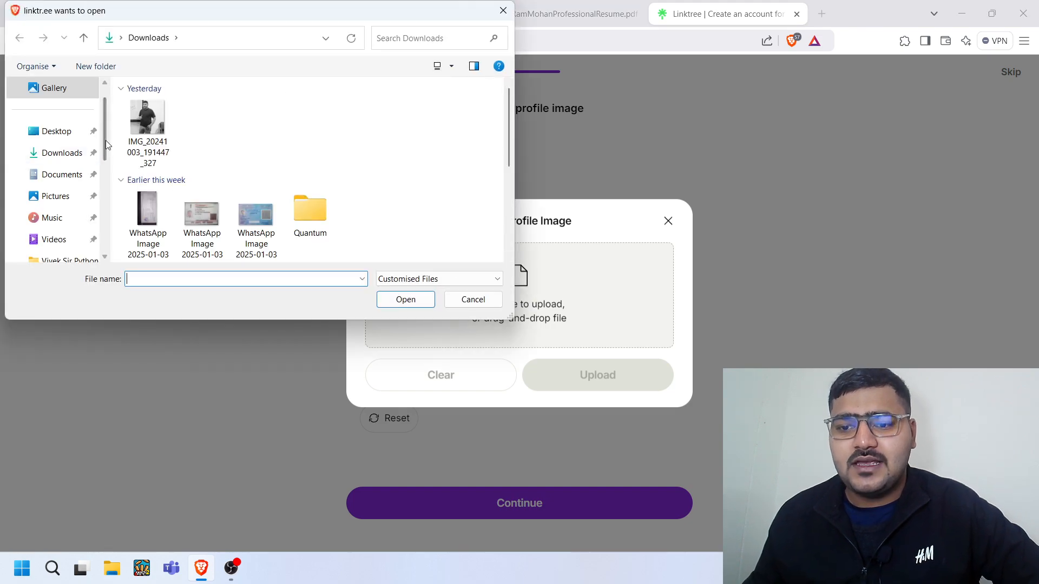
left_click(148, 121)
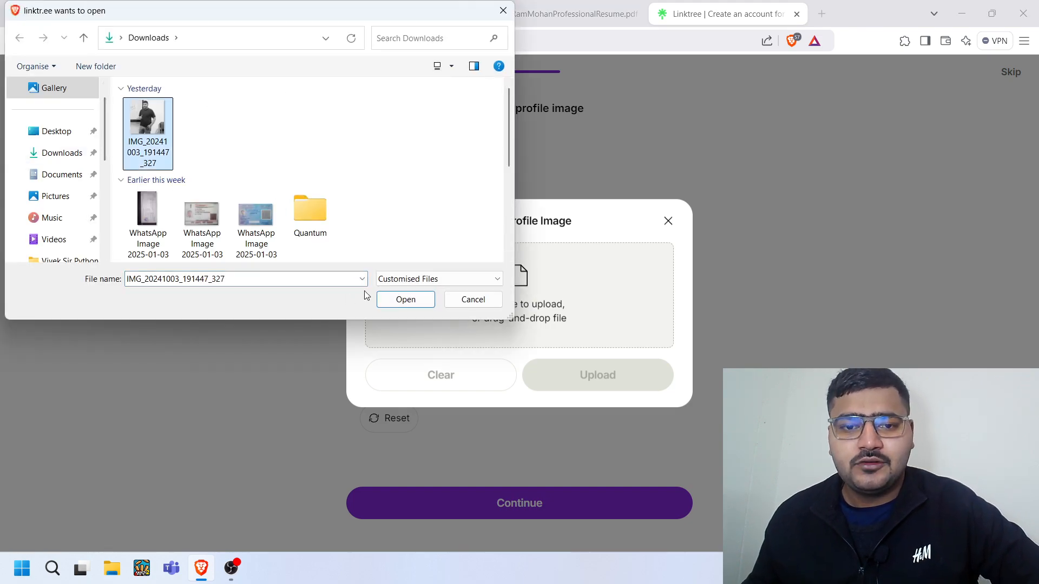
left_click(406, 299)
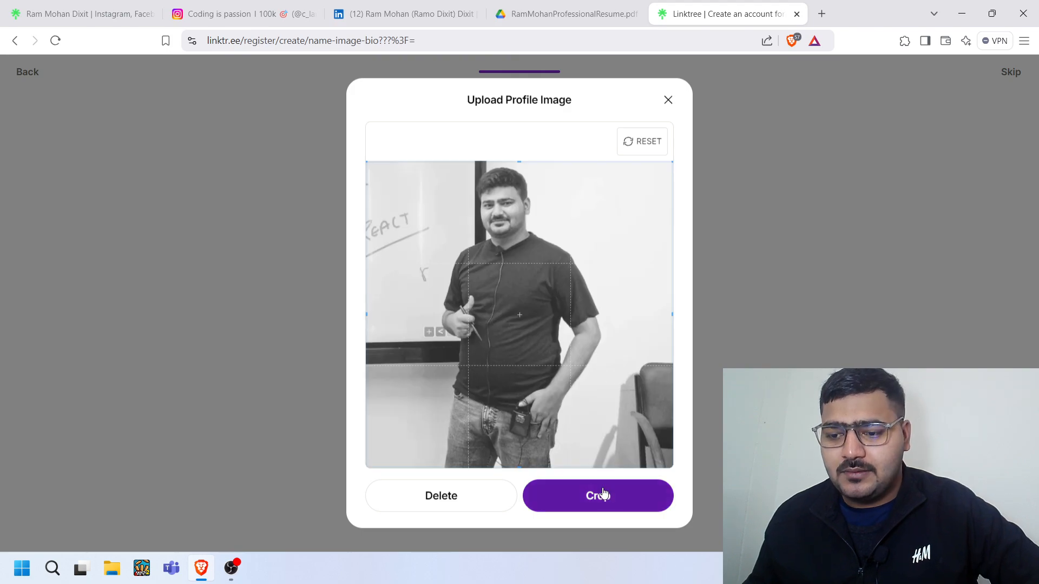
left_click(603, 494)
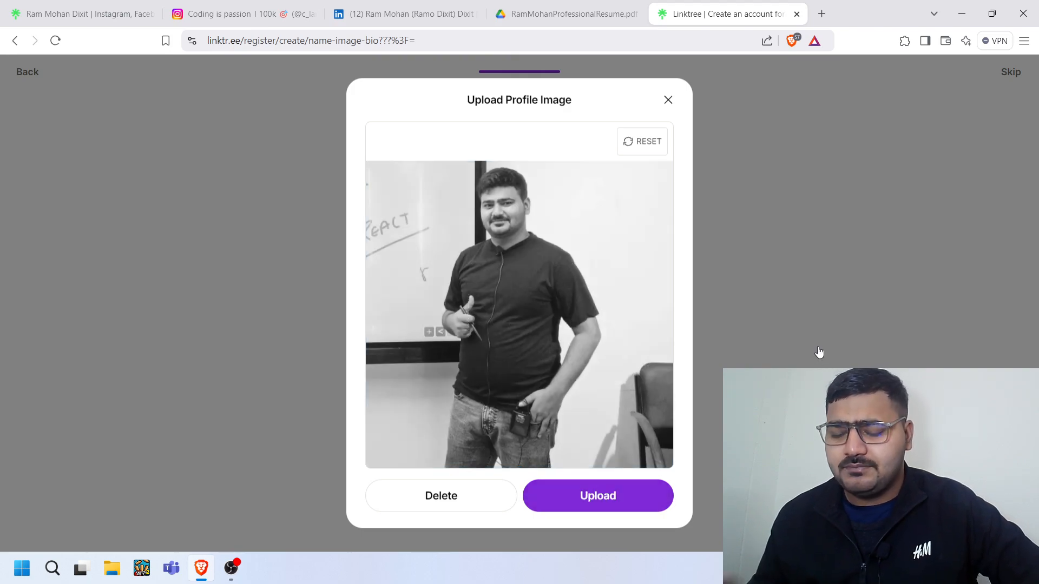
left_click(605, 507)
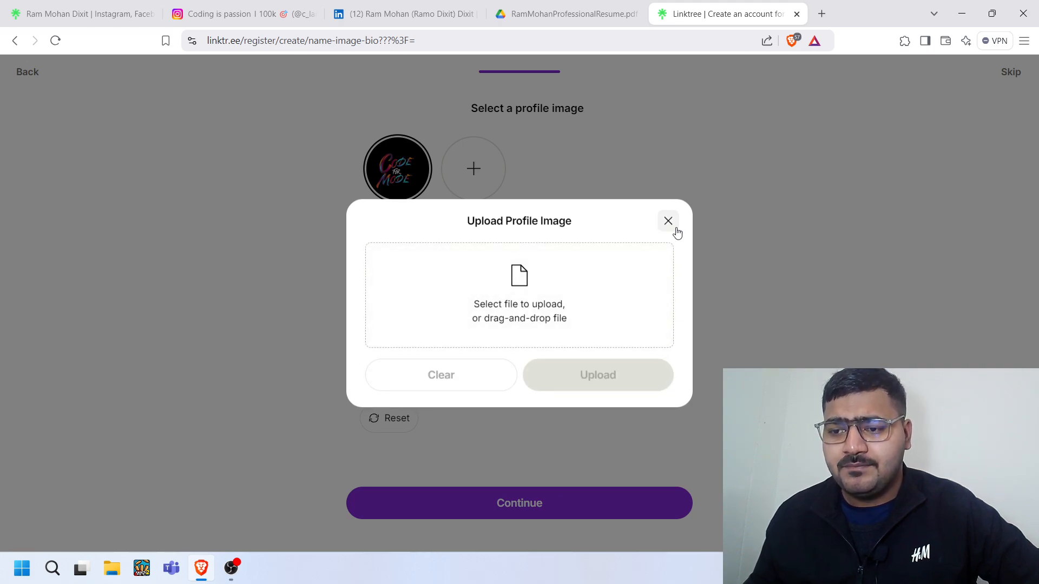
left_click(740, 297)
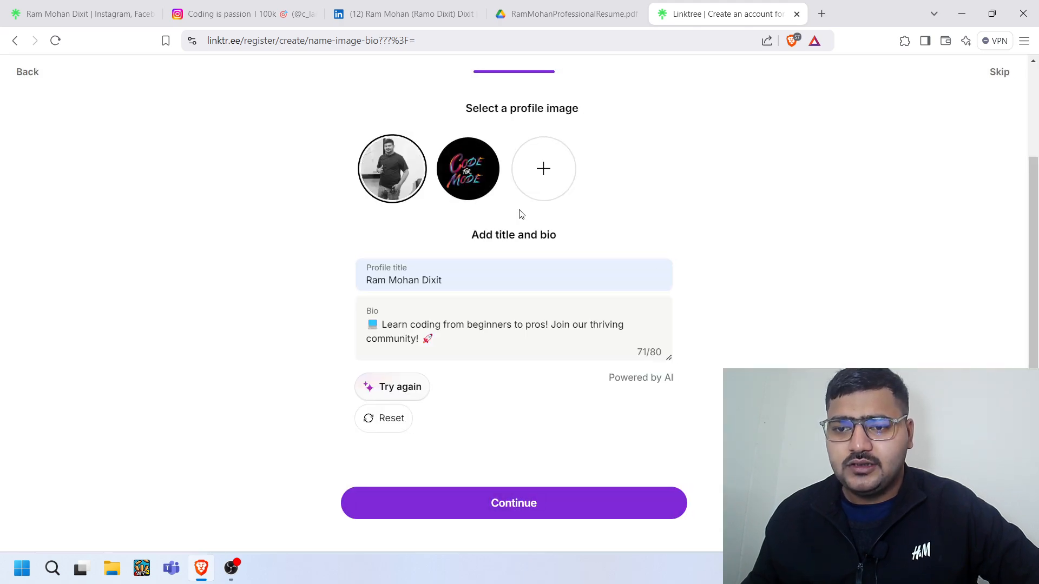
Submit the profile details and continue to editing the new Linktree.
left_click(514, 501)
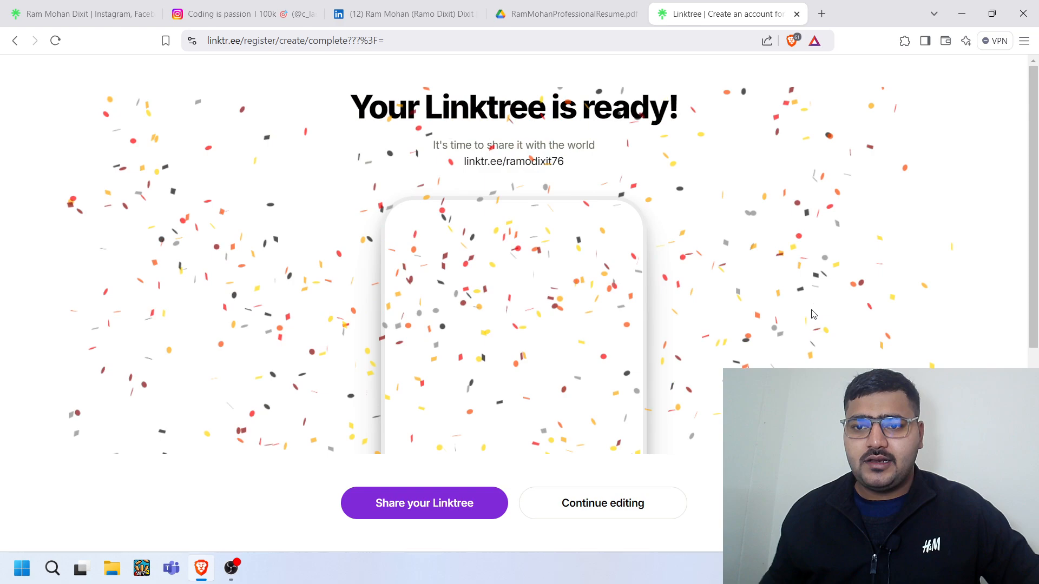
scroll(541, 308, "down", 5)
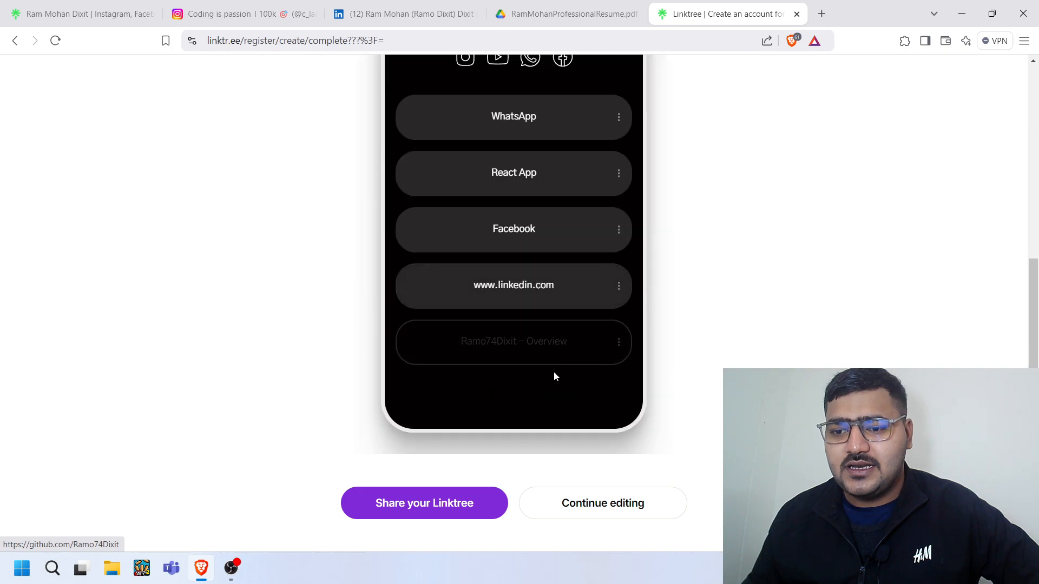
left_click(605, 513)
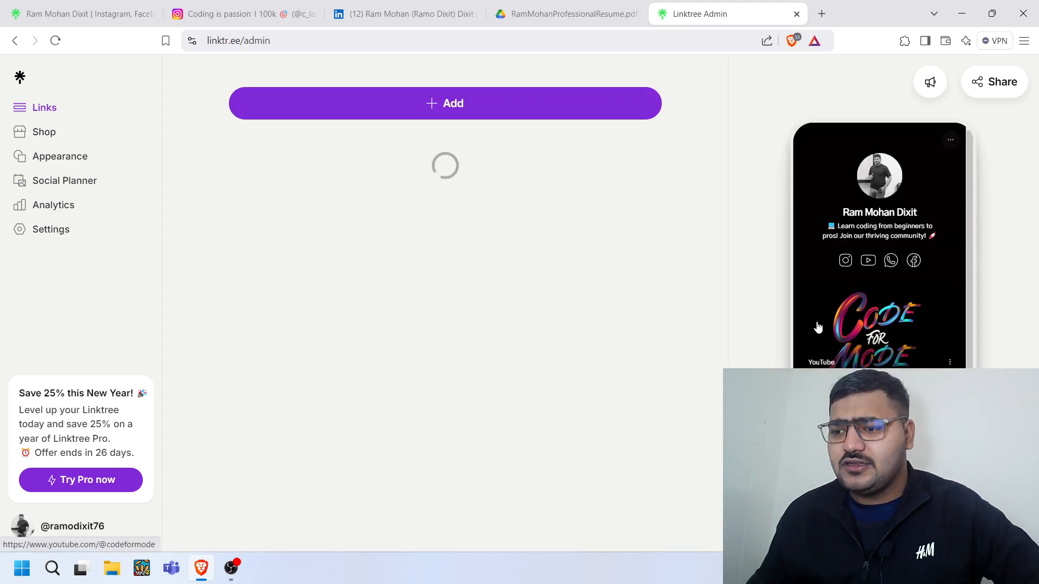
Review the link list alongside the page preview and dismiss the tip about automatic Instagram DMs.
scroll(848, 379, "down", 4)
scroll(847, 373, "up", 1)
scroll(840, 233, "up", 3)
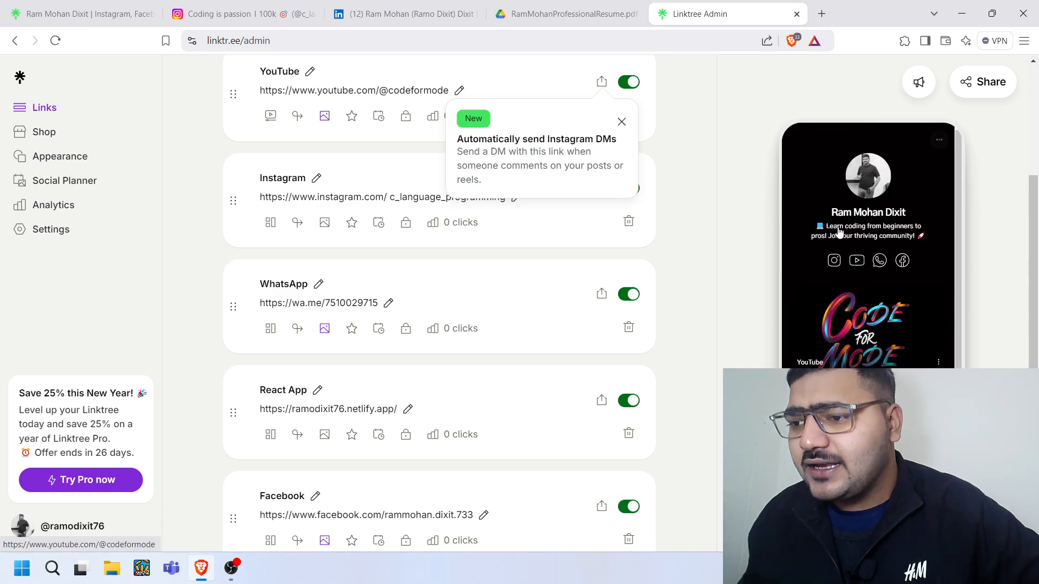
scroll(844, 260, "down", 2)
scroll(868, 303, "down", 6)
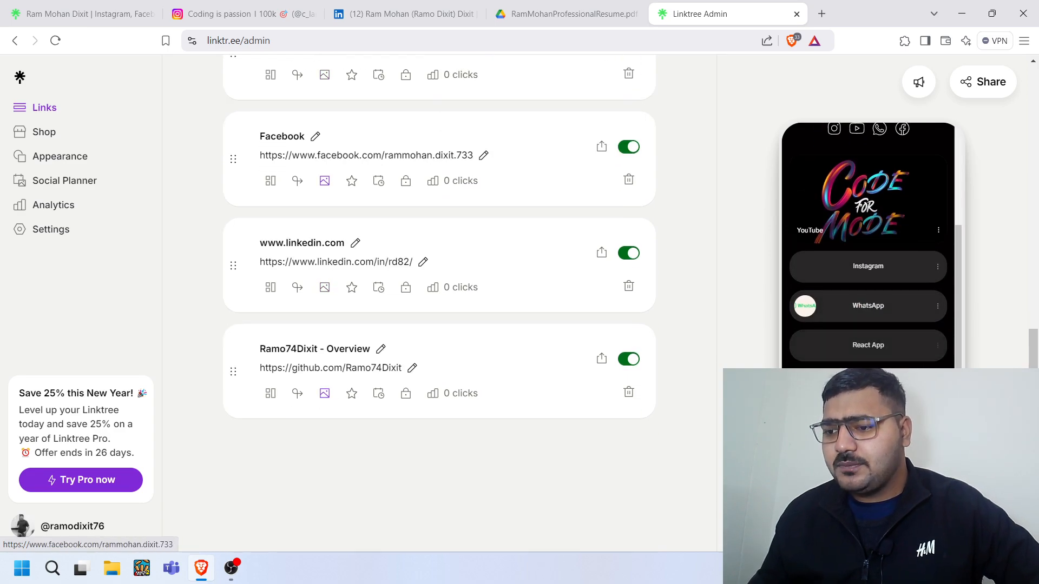
scroll(872, 378, "up", 3)
scroll(868, 297, "down", 3)
scroll(868, 296, "up", 3)
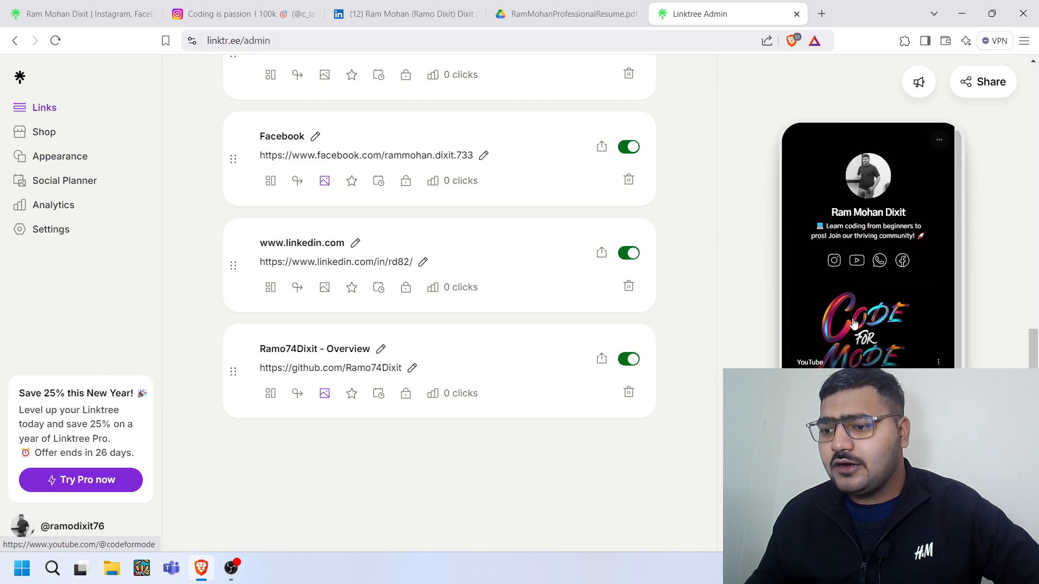
scroll(538, 248, "up", 1)
scroll(538, 247, "up", 10)
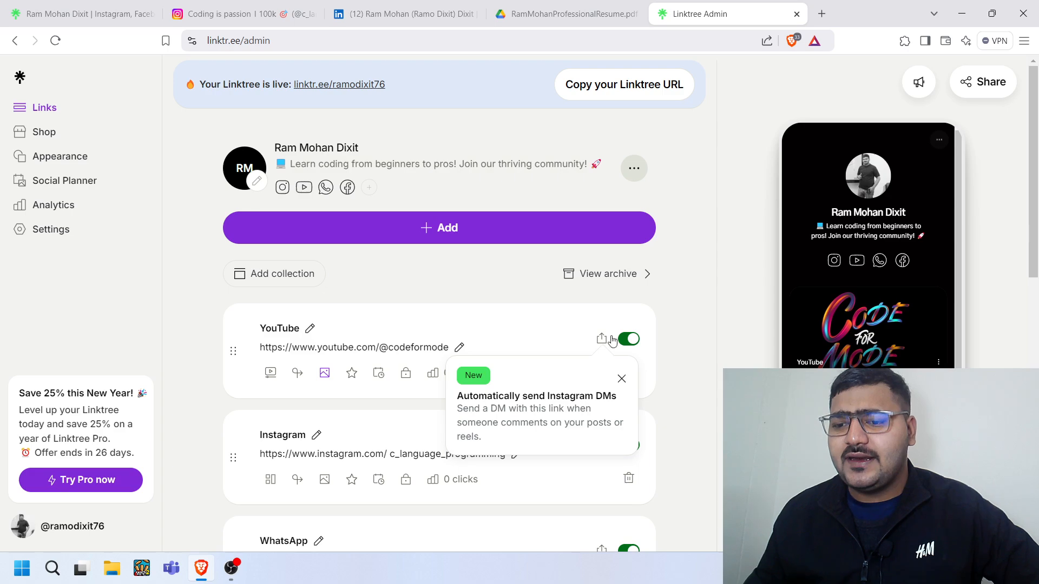
left_click(618, 380)
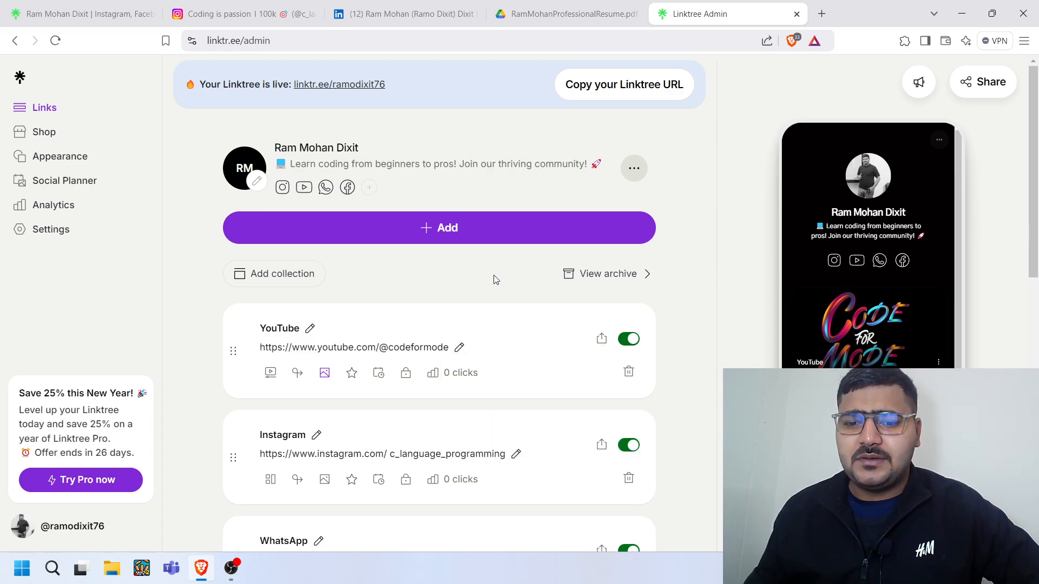
Permanently delete the Facebook link from the list of links.
scroll(495, 276, "down", 3)
scroll(866, 303, "down", 3)
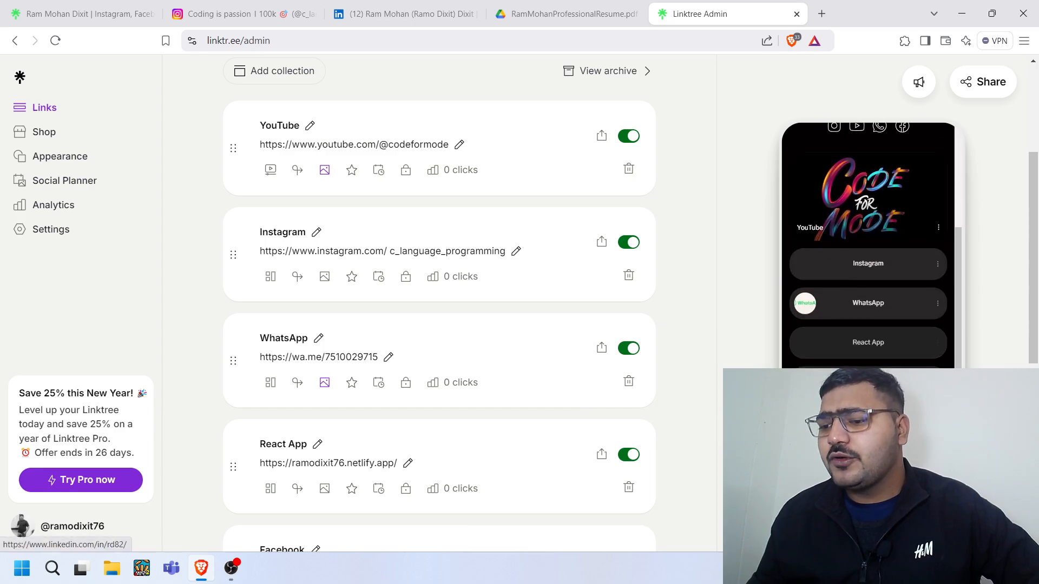
scroll(475, 295, "up", 3)
scroll(476, 294, "down", 3)
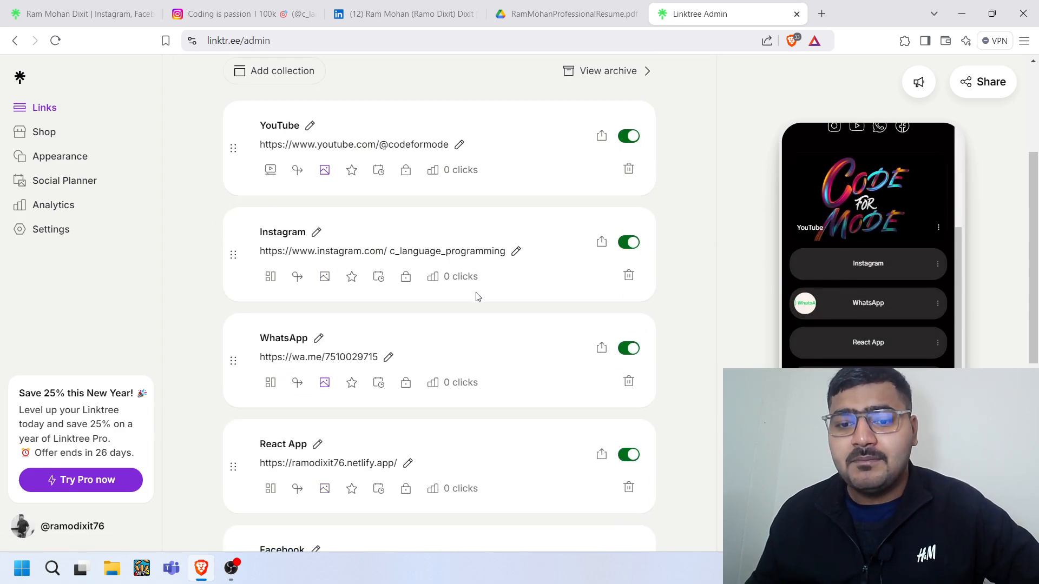
scroll(479, 288, "down", 5)
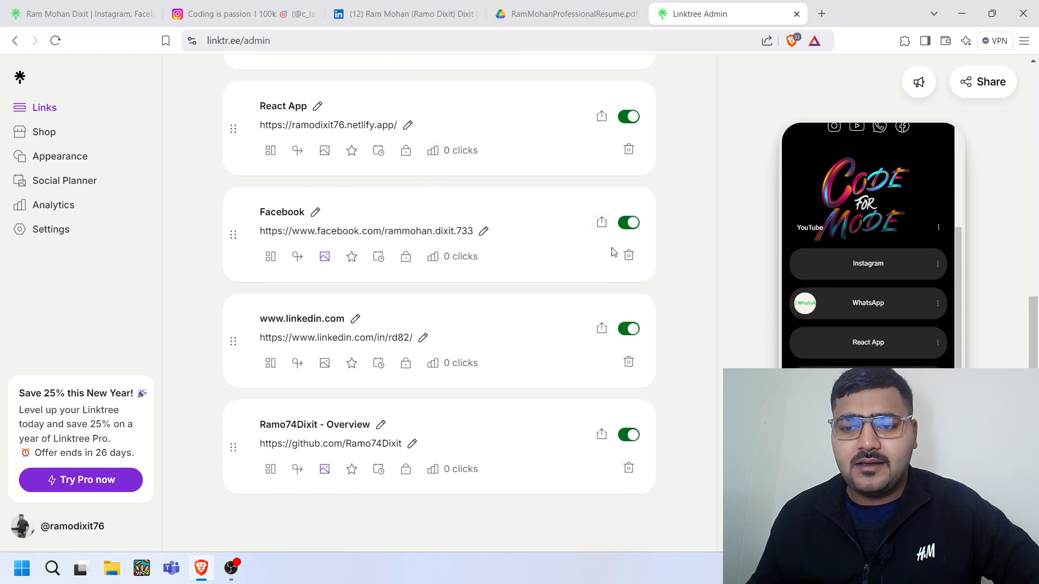
left_click(628, 258)
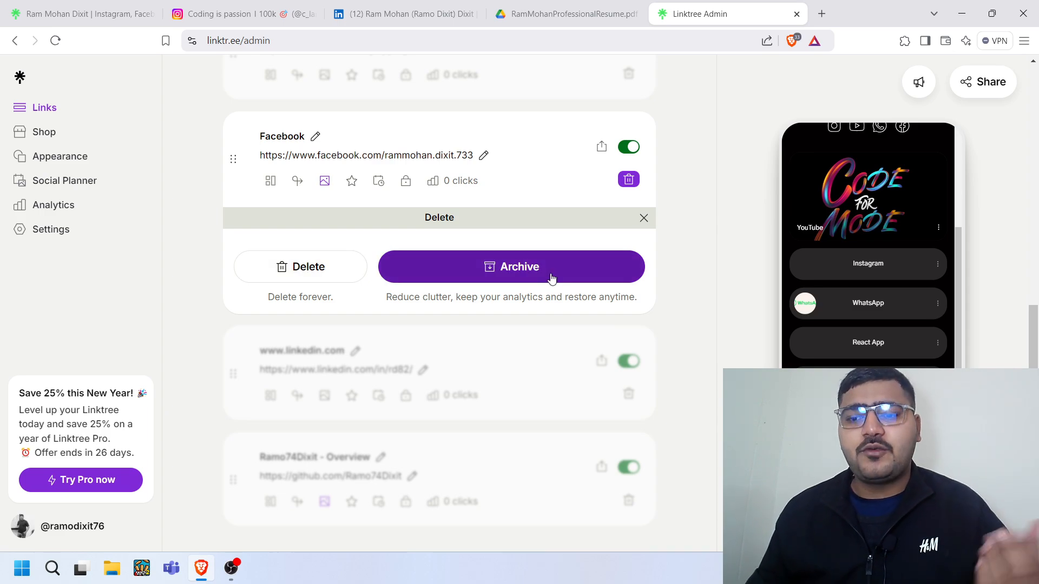
left_click(311, 276)
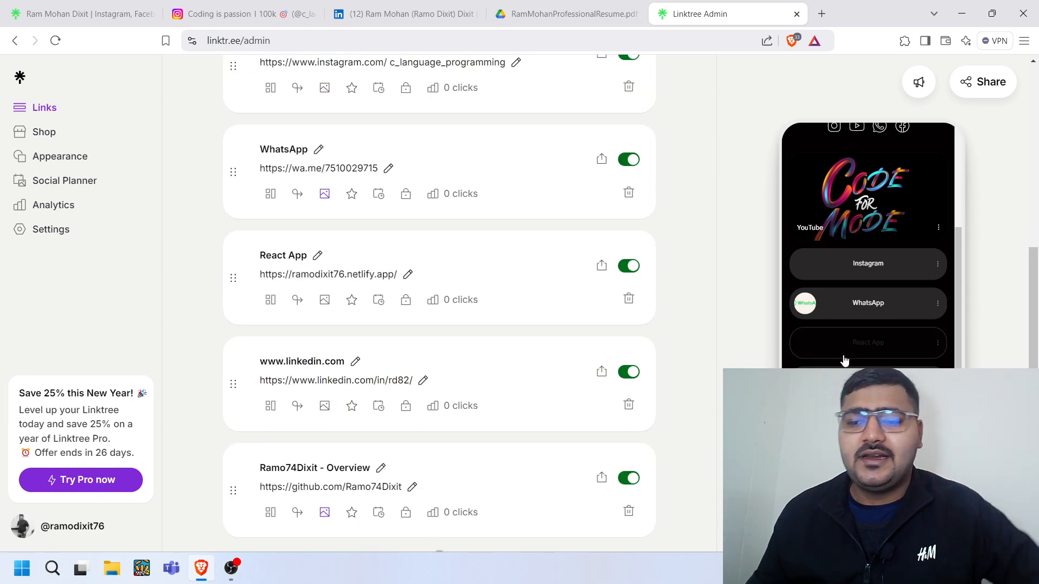
scroll(674, 323, "up", 7)
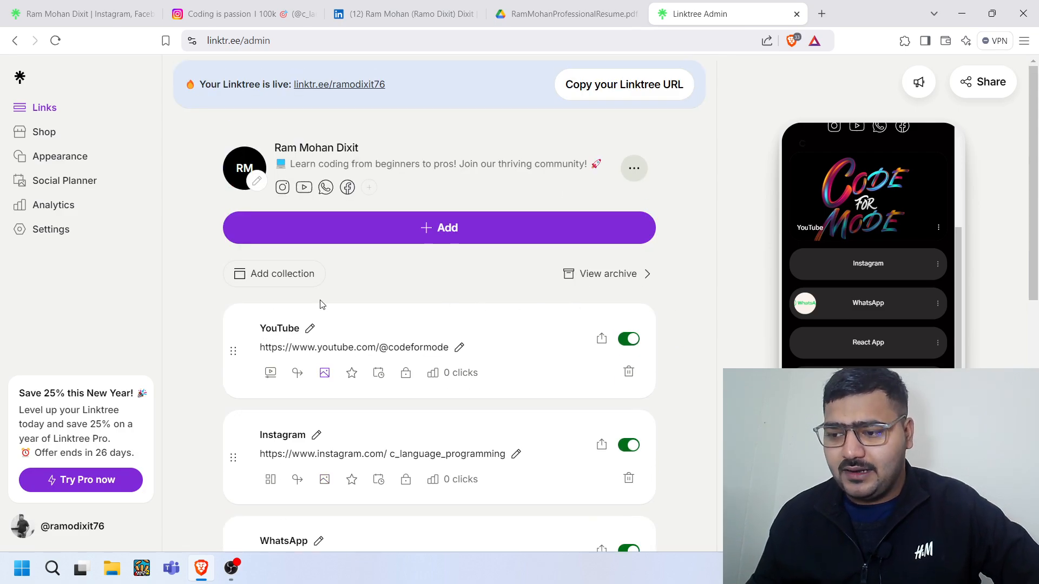
scroll(320, 301, "down", 5)
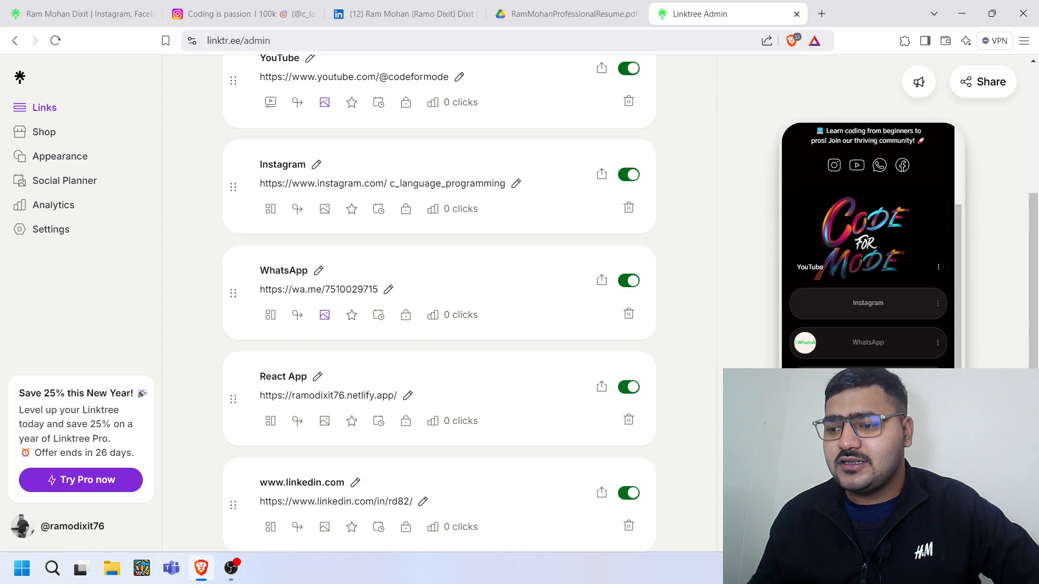
Review the remaining links in the list alongside the page preview.
scroll(500, 285, "up", 5)
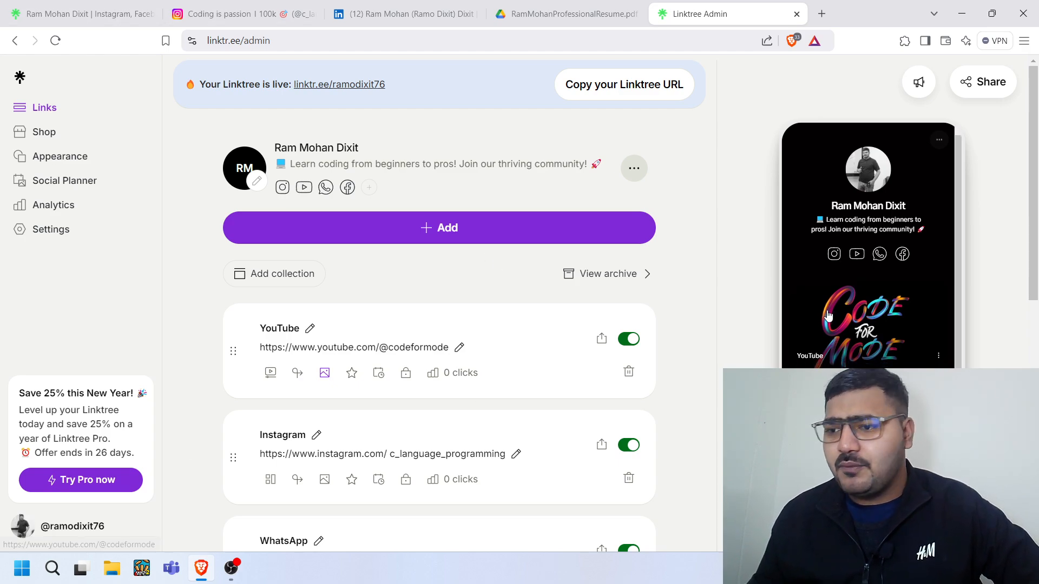
scroll(930, 272, "down", 2)
scroll(450, 315, "down", 5)
scroll(450, 316, "up", 5)
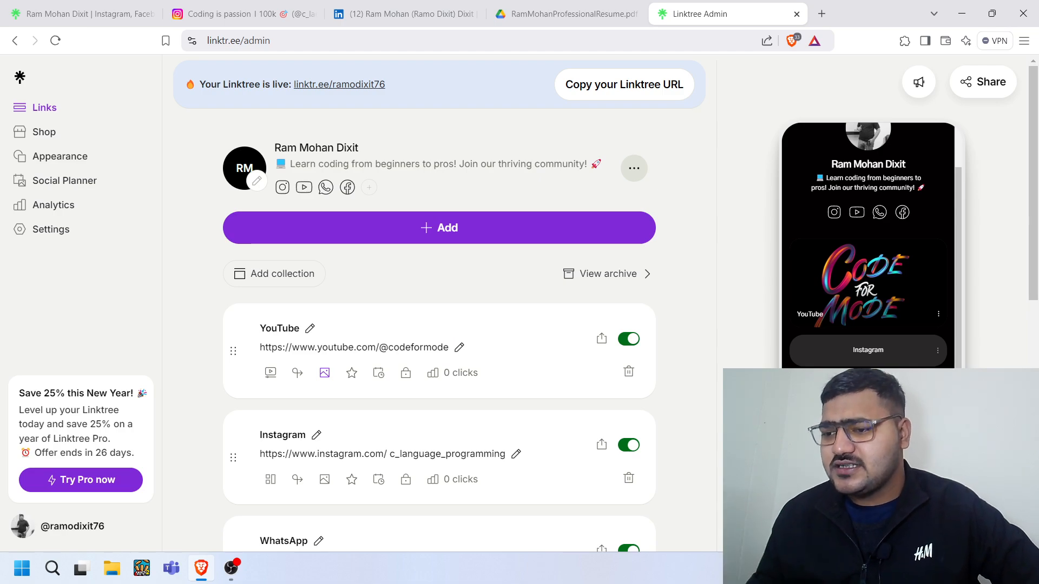
scroll(812, 269, "up", 1)
scroll(811, 270, "up", 2)
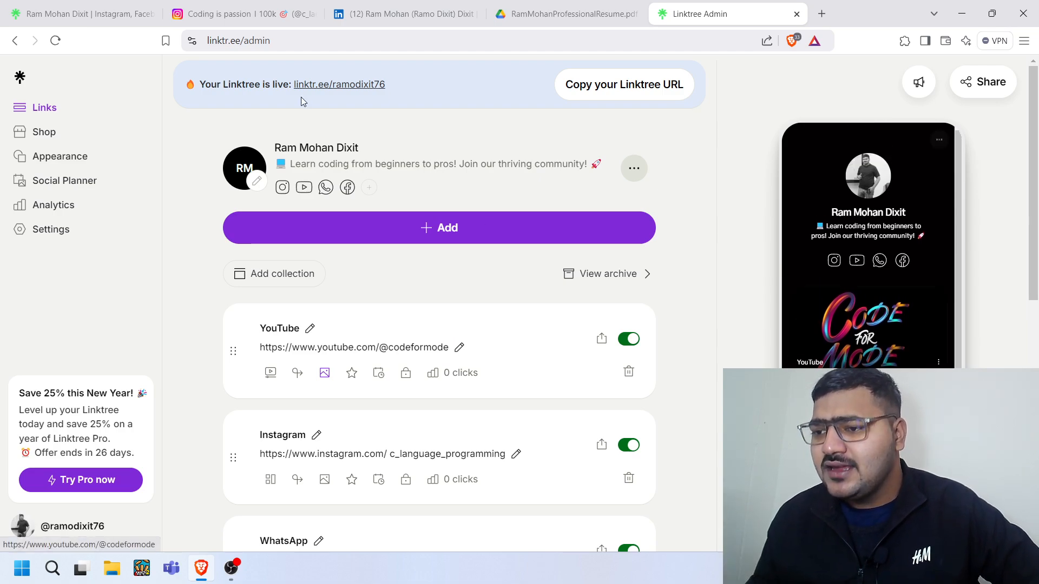
Open the live Linktree page, look through its profile and links, and open its Instagram link in a separate tab.
left_click(357, 85)
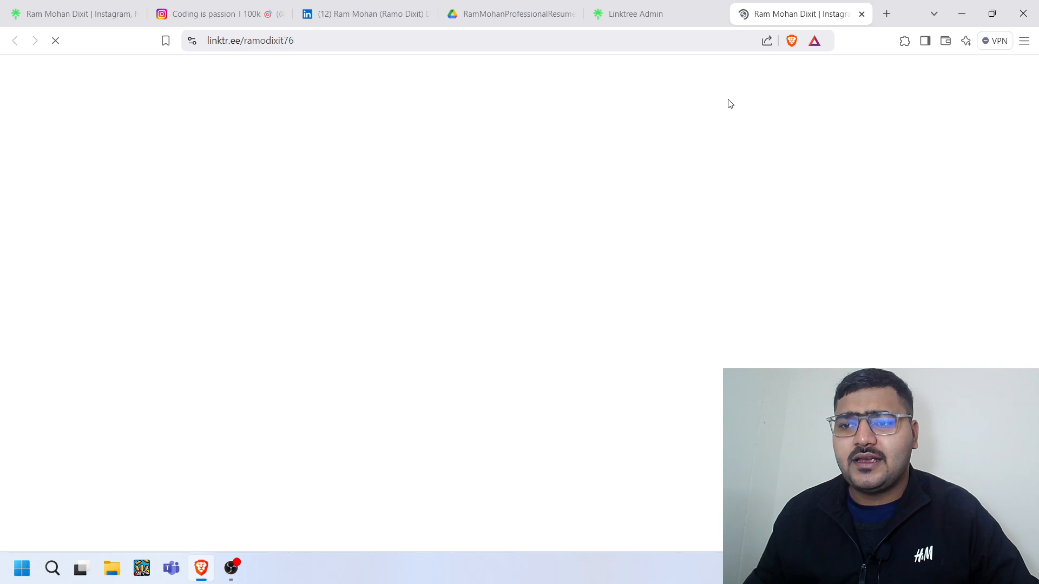
scroll(666, 217, "down", 5)
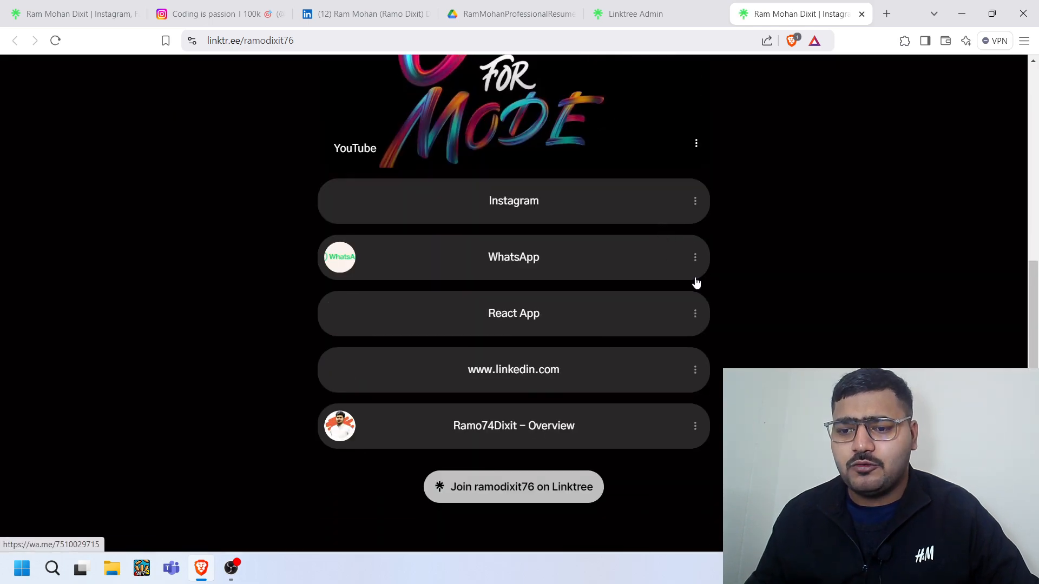
scroll(714, 300, "up", 5)
scroll(714, 300, "down", 1)
scroll(714, 299, "down", 5)
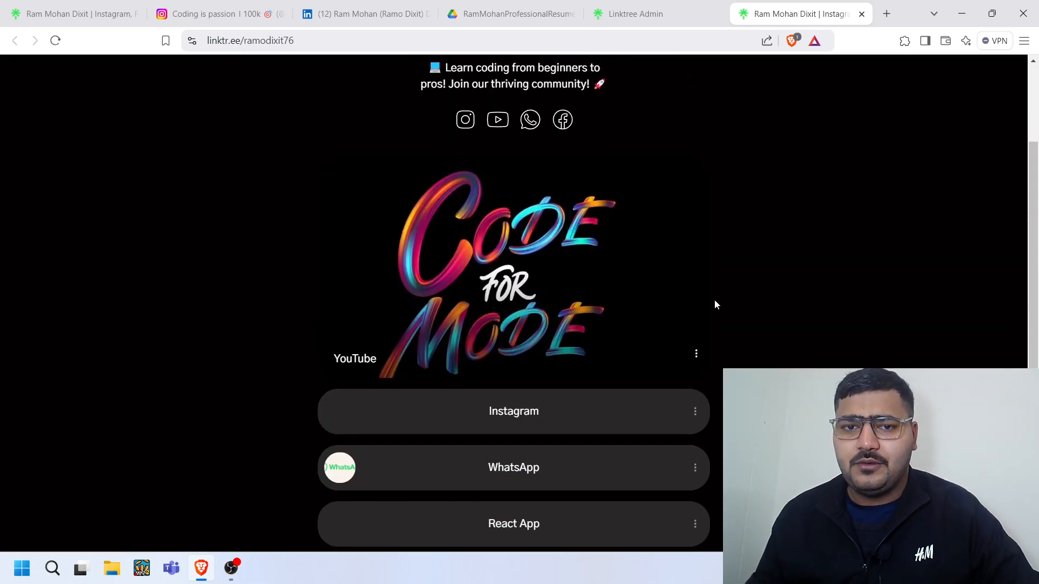
scroll(705, 324, "up", 5)
scroll(705, 325, "down", 5)
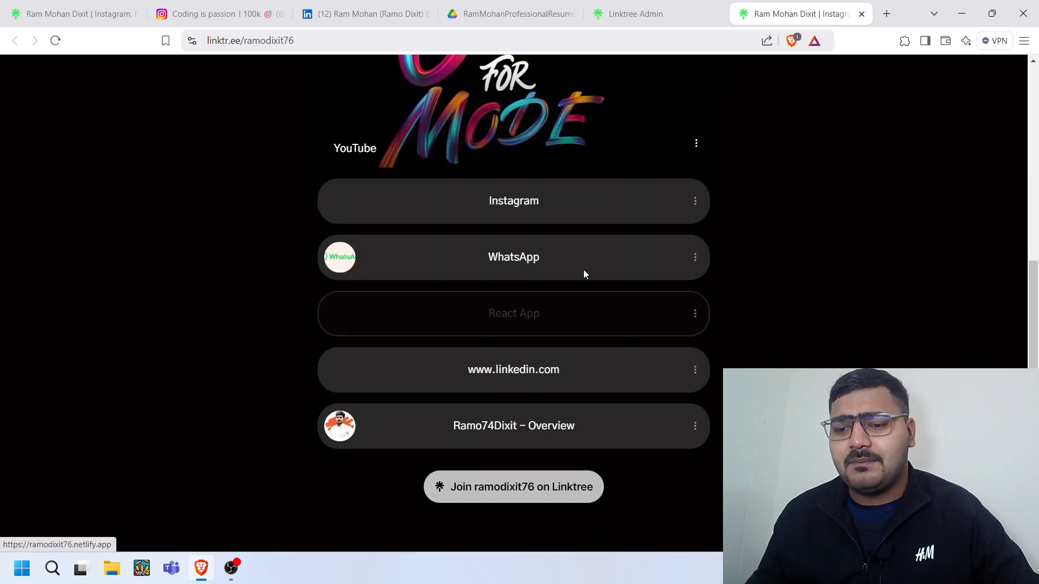
middle_click(554, 206)
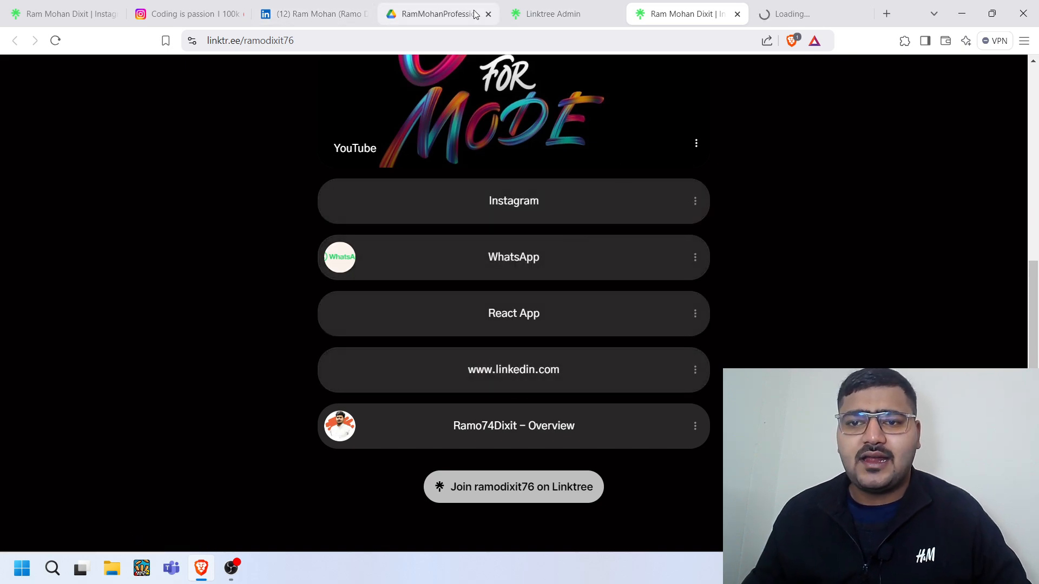
Return to the Linktree editor and rename the React App link as Personal Portfolio.
left_click(535, 11)
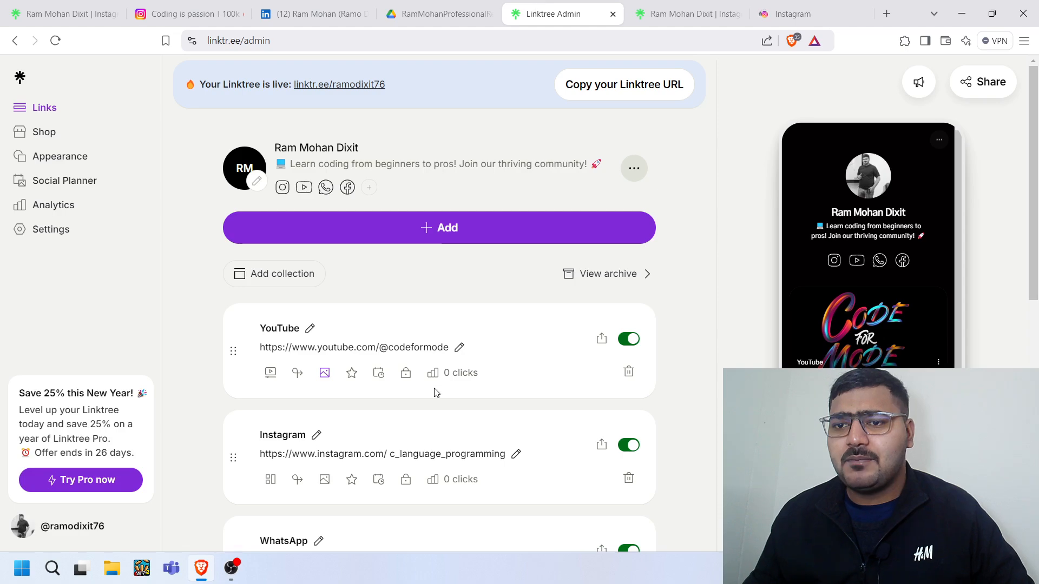
scroll(427, 388, "down", 5)
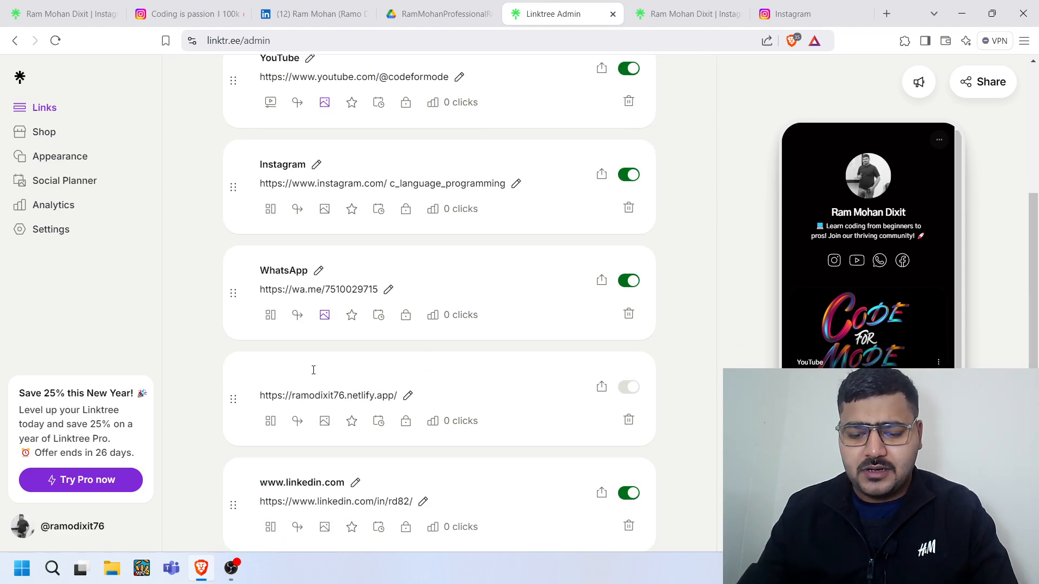
type("Personal")
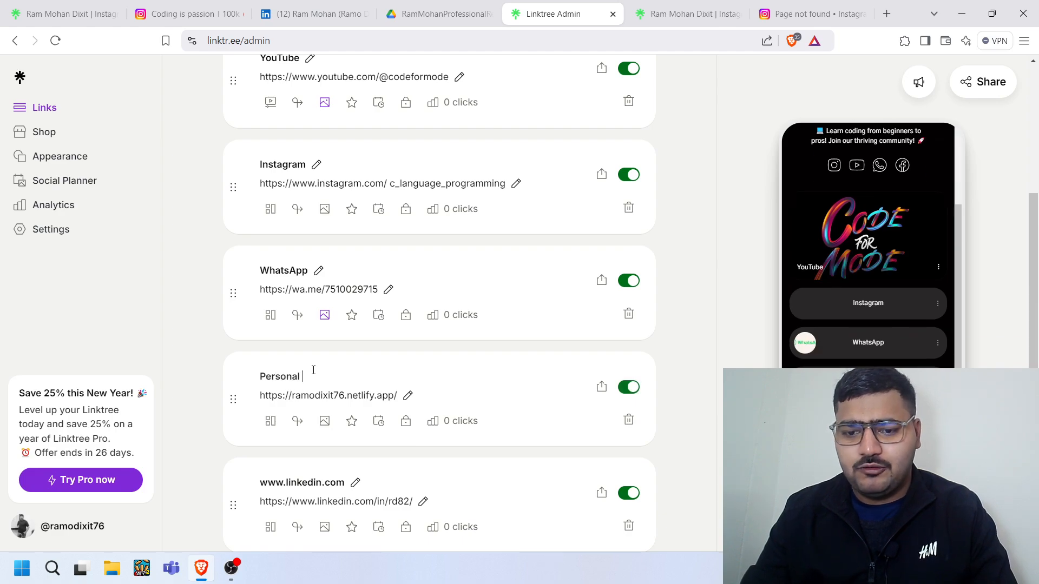
type(" Portfolio")
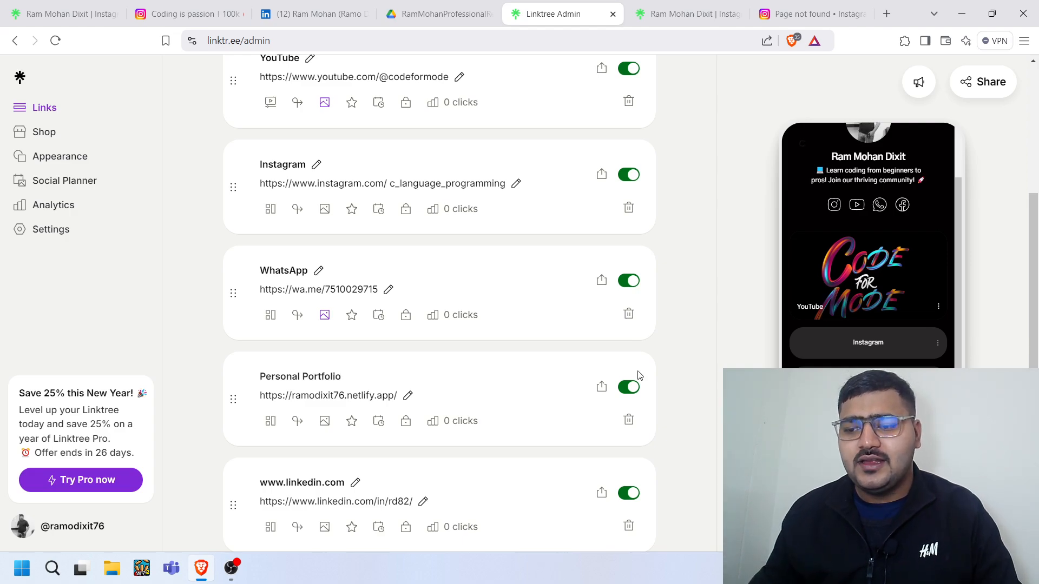
scroll(652, 380, "down", 5)
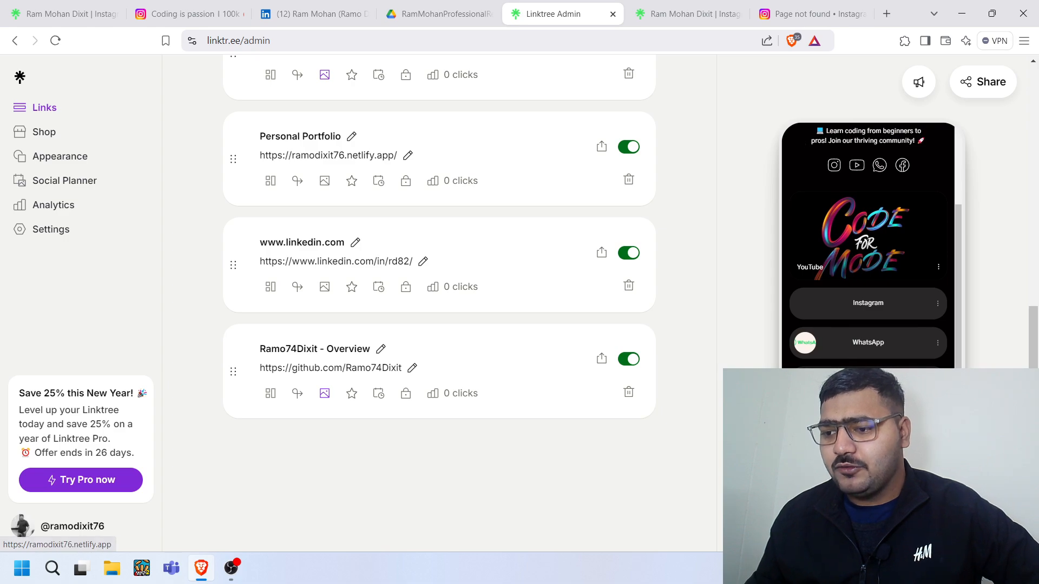
scroll(1009, 239, "up", 10)
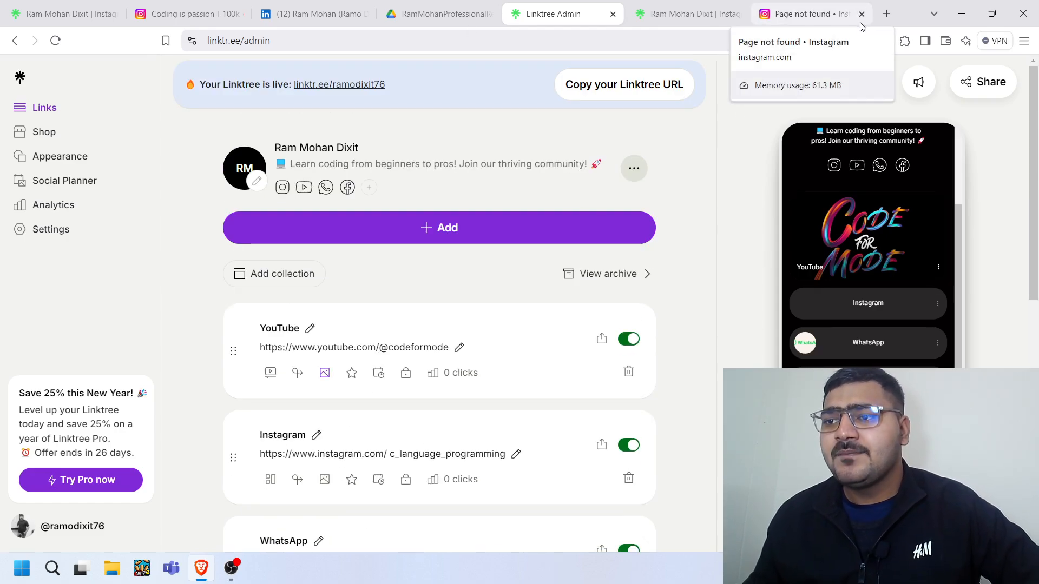
left_click(862, 15)
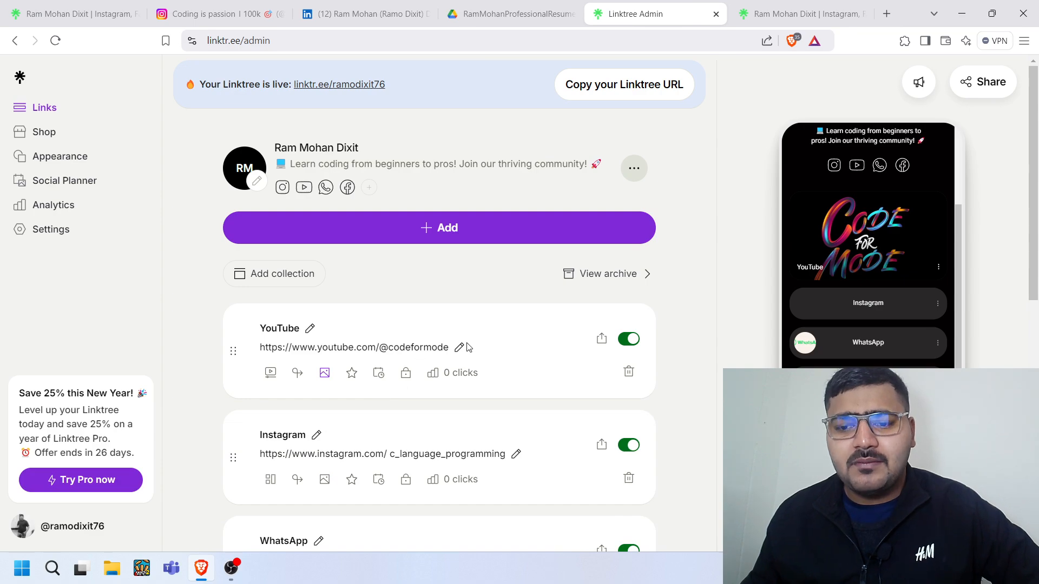
scroll(455, 351, "down", 4)
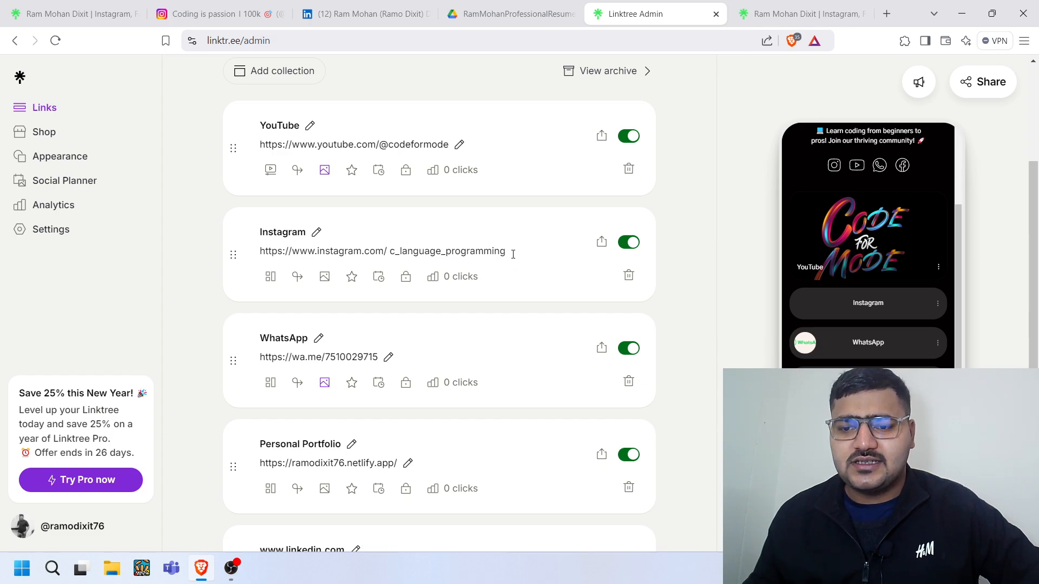
key("ctrl+a")
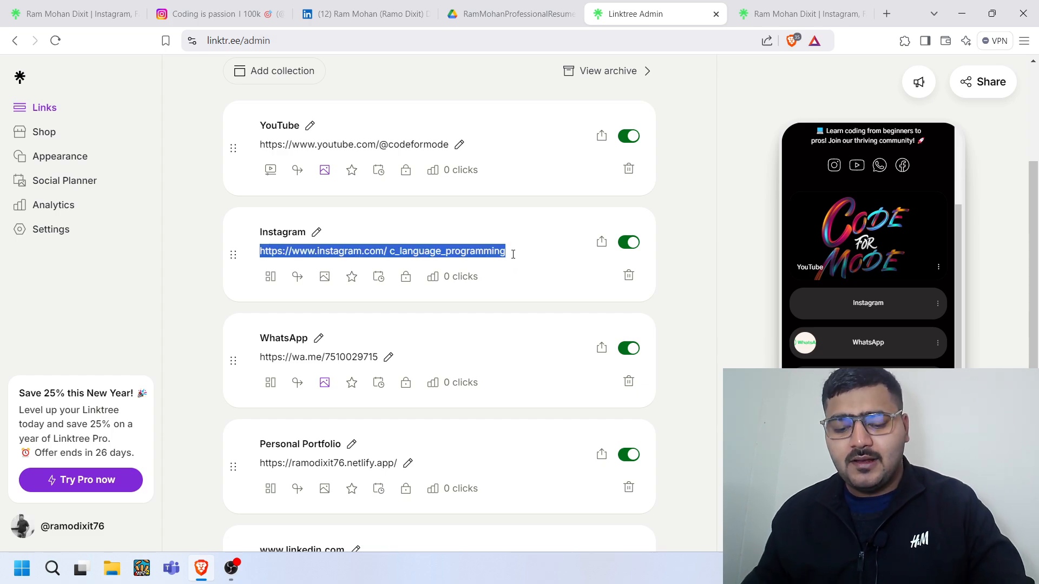
key("super+v")
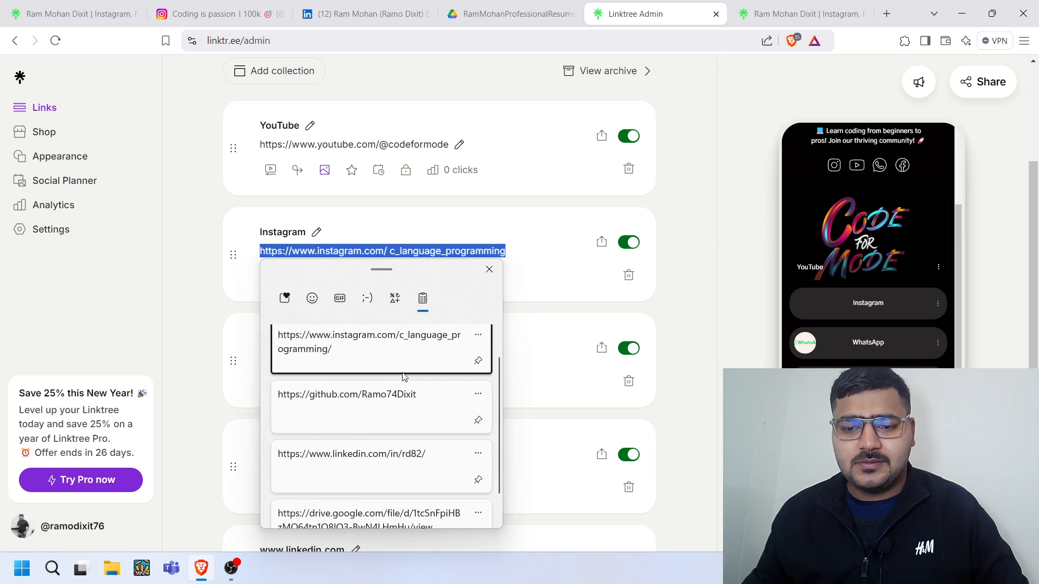
left_click(403, 360)
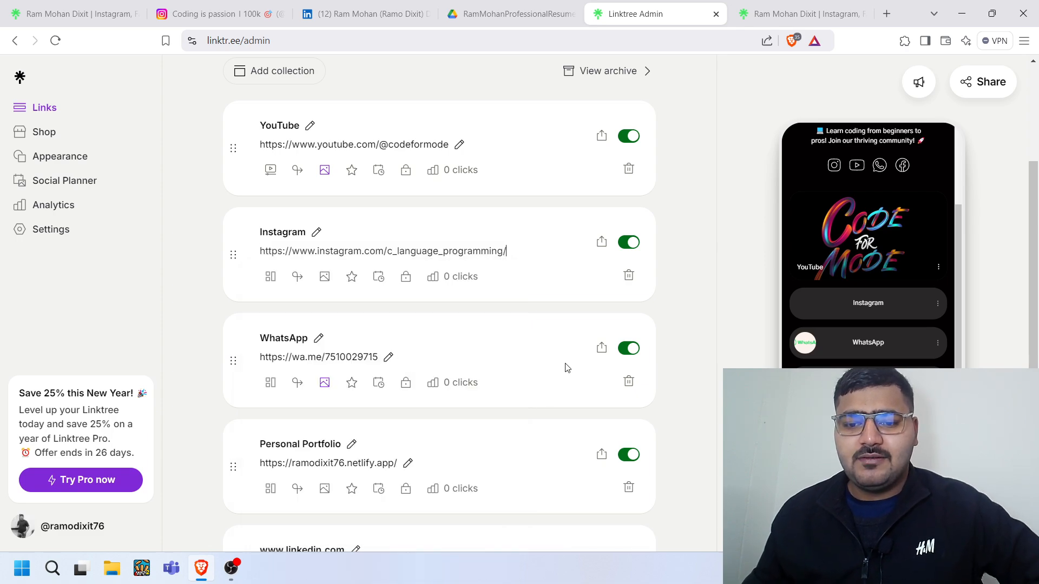
scroll(566, 368, "down", 2)
scroll(580, 357, "up", 5)
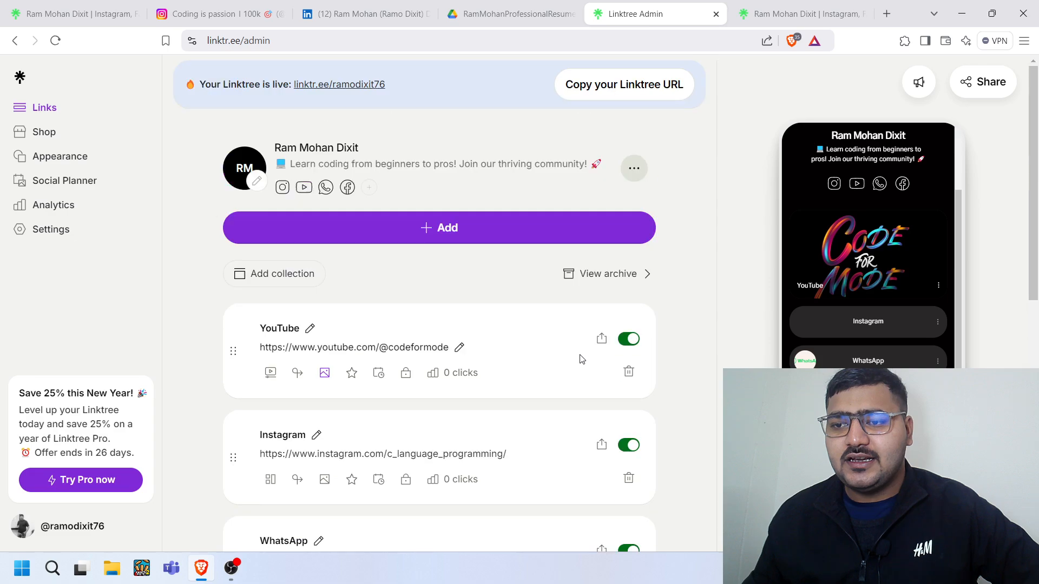
left_click(337, 86)
Open the updated live Linktree page and examine its profile picture, bio, social icons and full list of links.
scroll(355, 149, "up", 5)
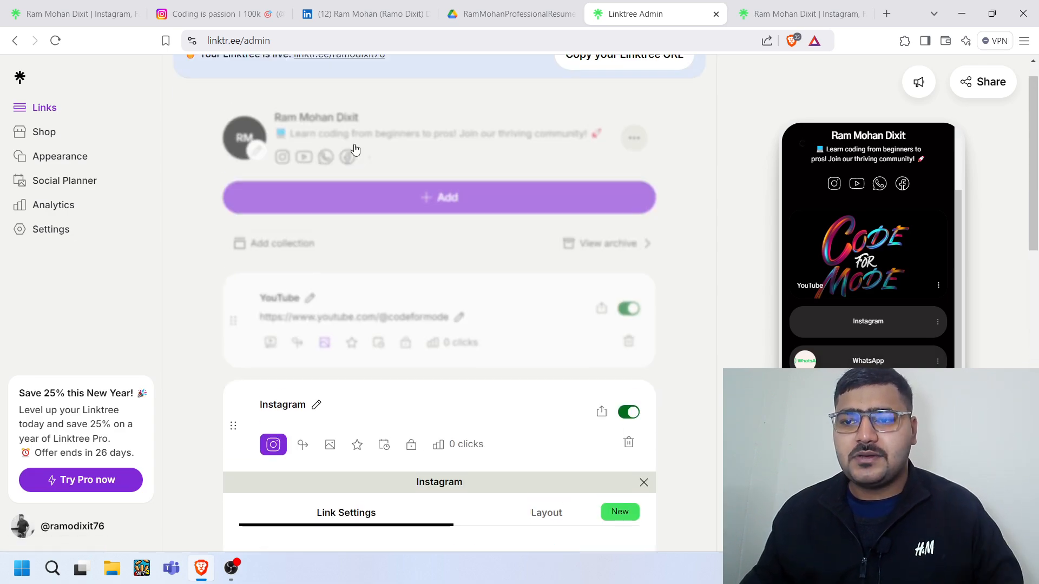
scroll(355, 148, "down", 10)
scroll(387, 235, "up", 8)
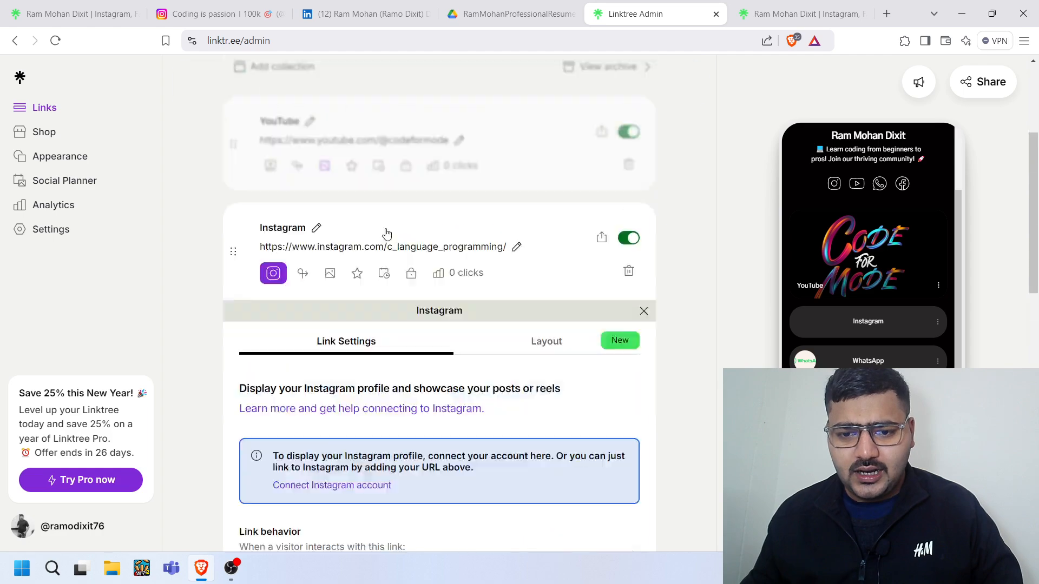
scroll(386, 233, "up", 4)
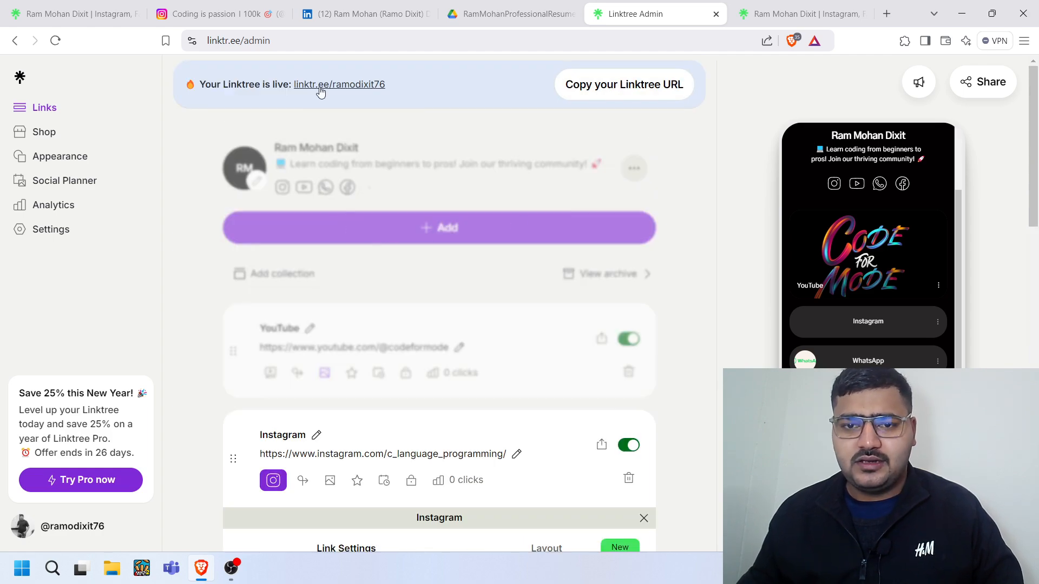
left_click(371, 84)
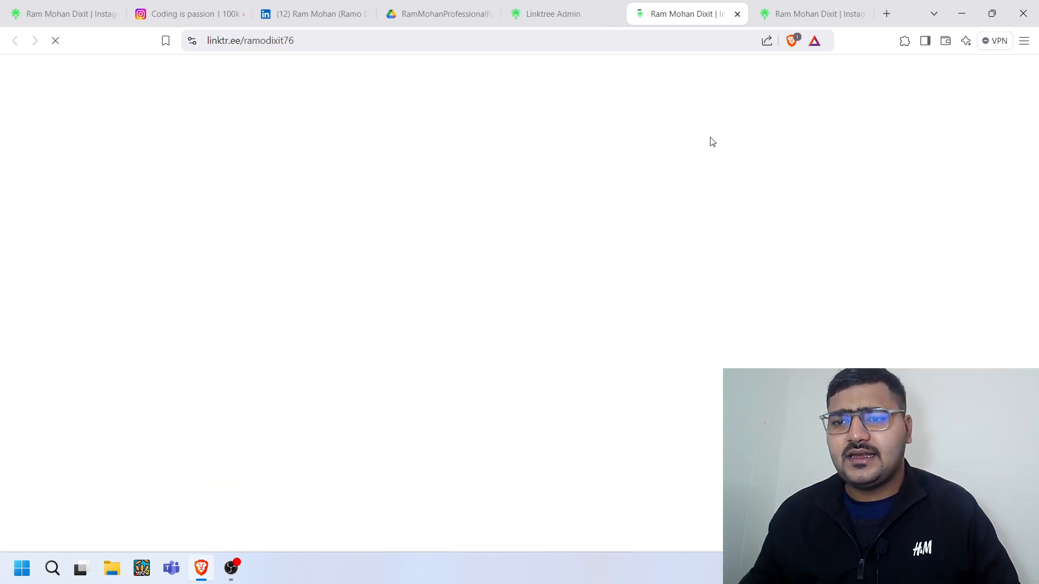
scroll(609, 195, "down", 5)
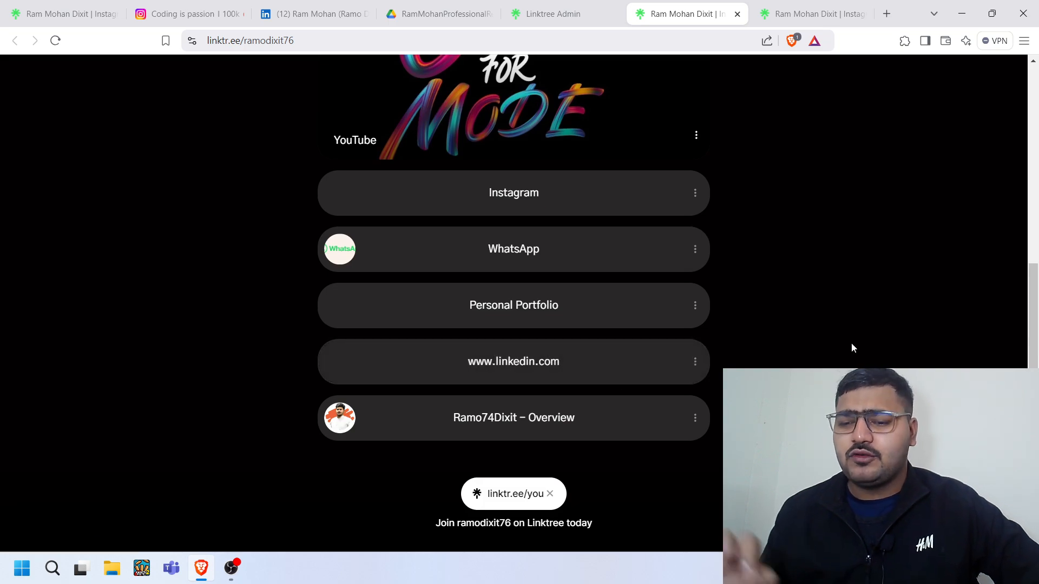
scroll(852, 344, "up", 3)
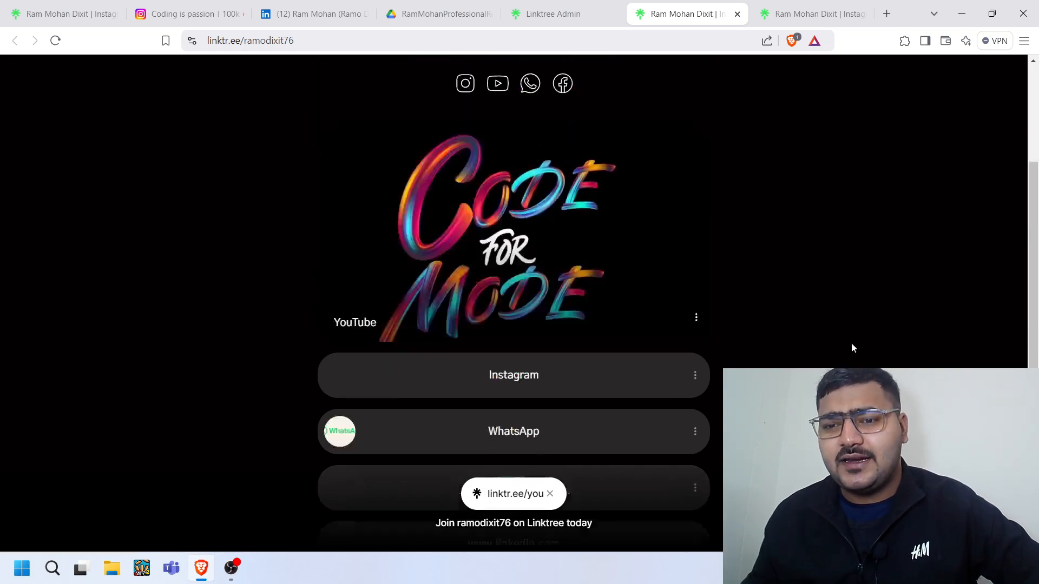
scroll(853, 346, "up", 3)
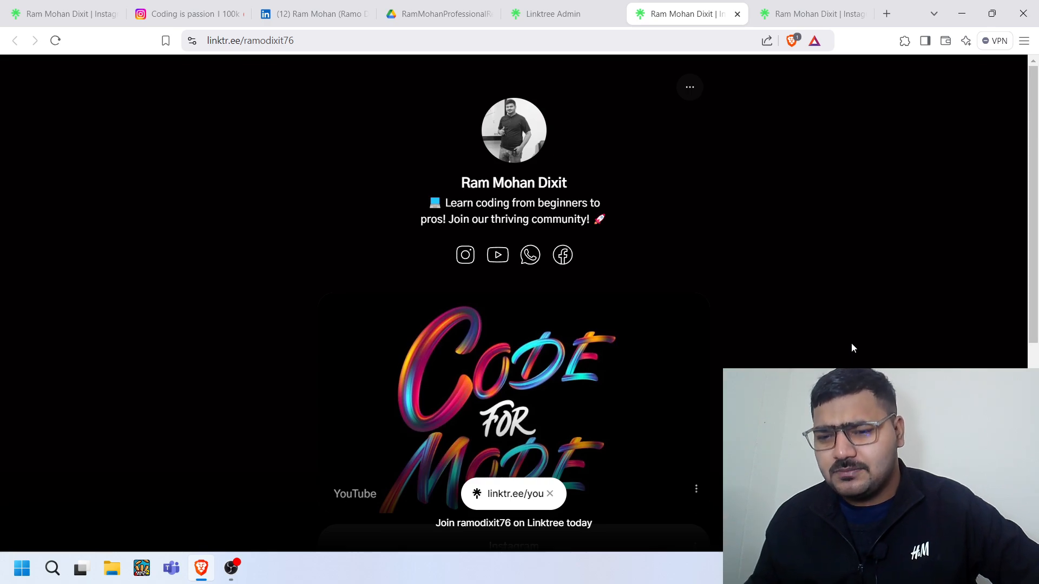
scroll(507, 306, "down", 6)
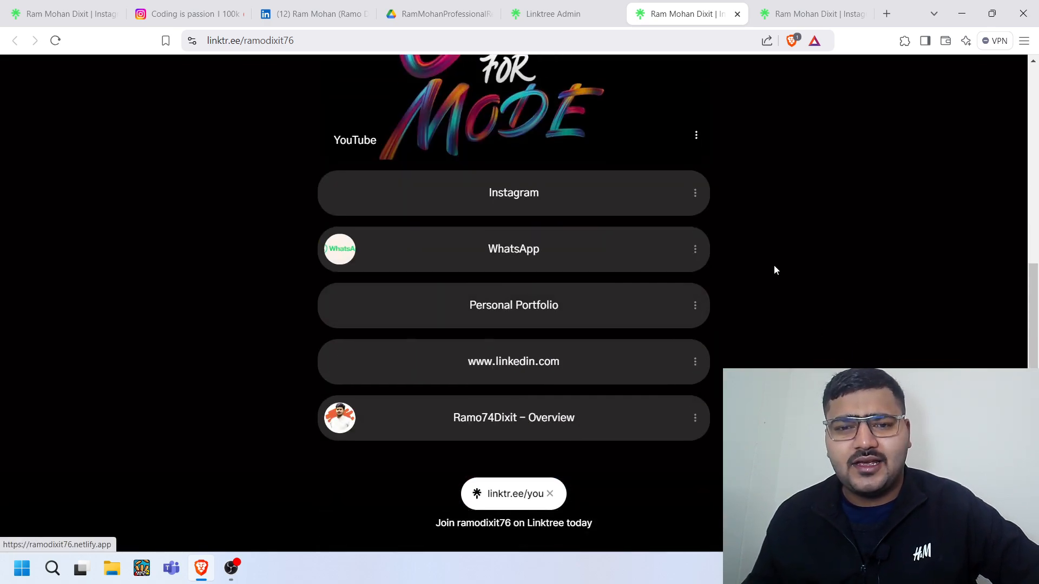
scroll(718, 260, "up", 2)
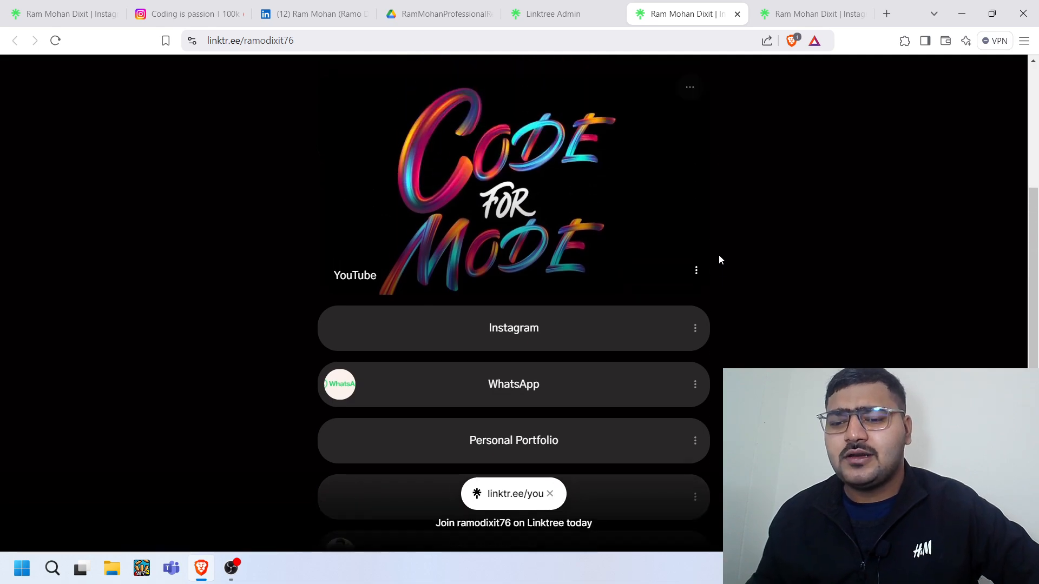
scroll(719, 260, "up", 4)
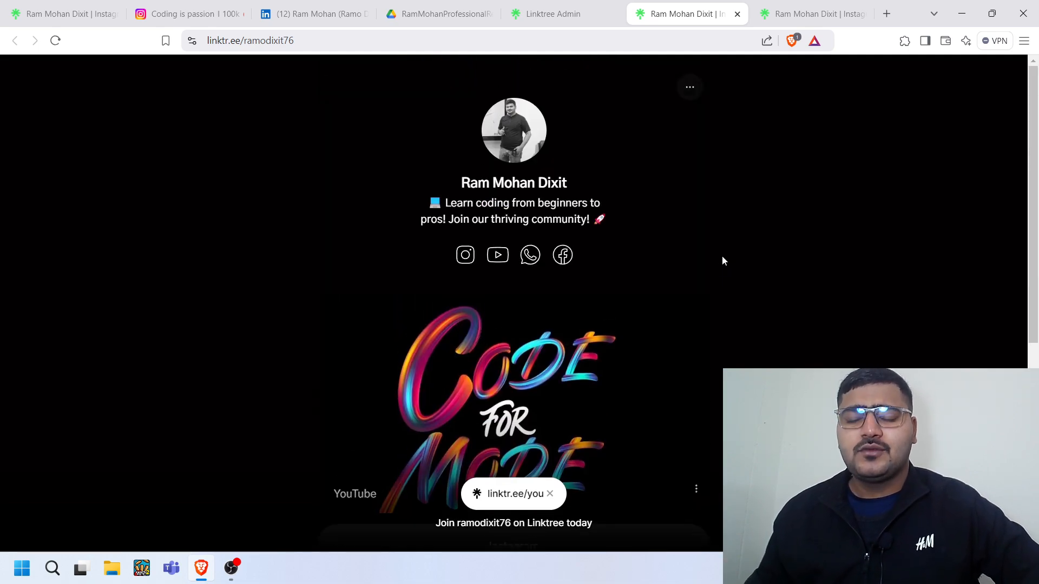
scroll(722, 261, "down", 2)
scroll(722, 261, "up", 2)
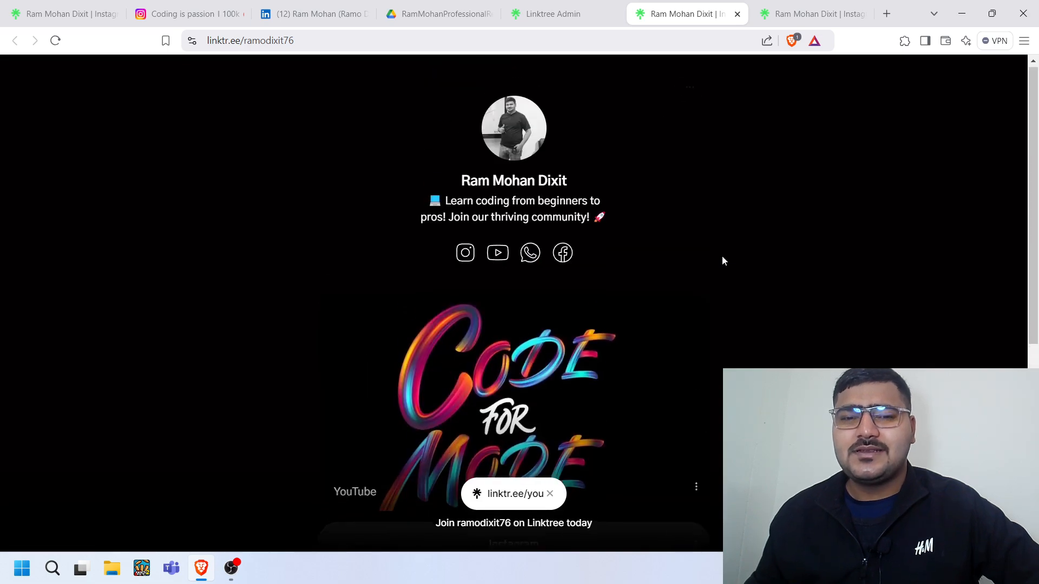
double_click(494, 219)
left_click(642, 226)
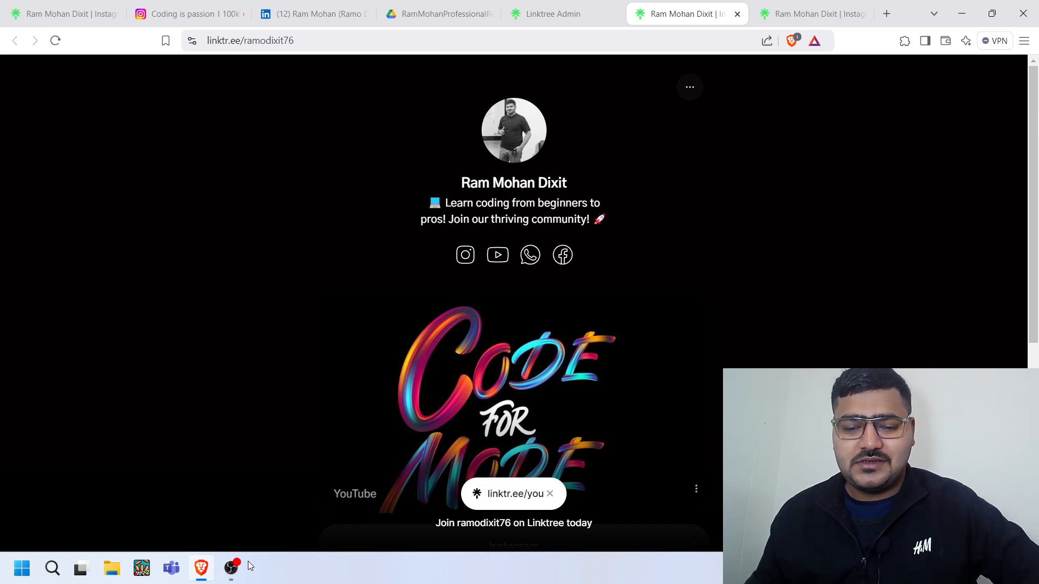
left_click(236, 578)
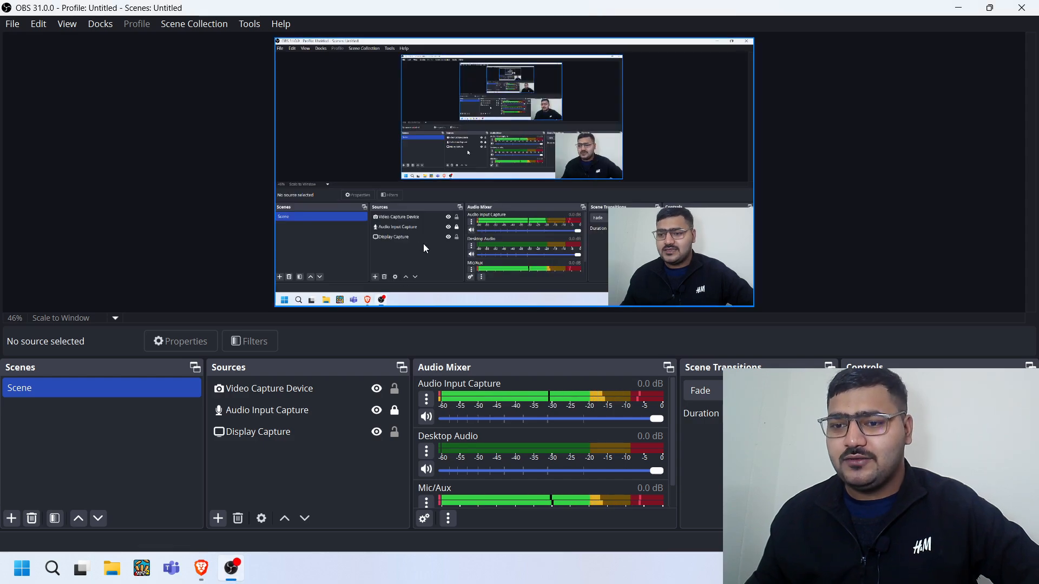